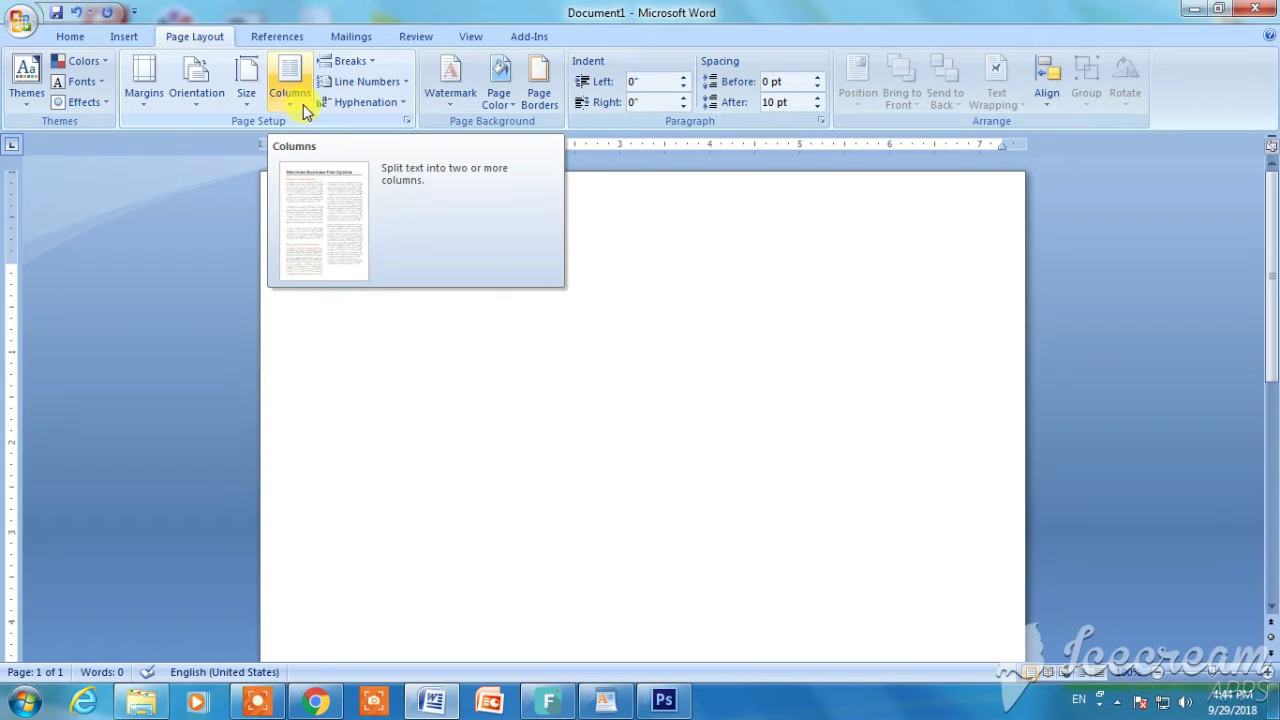
Type a short line of sample text on the page and show the margin presets
click(72, 37)
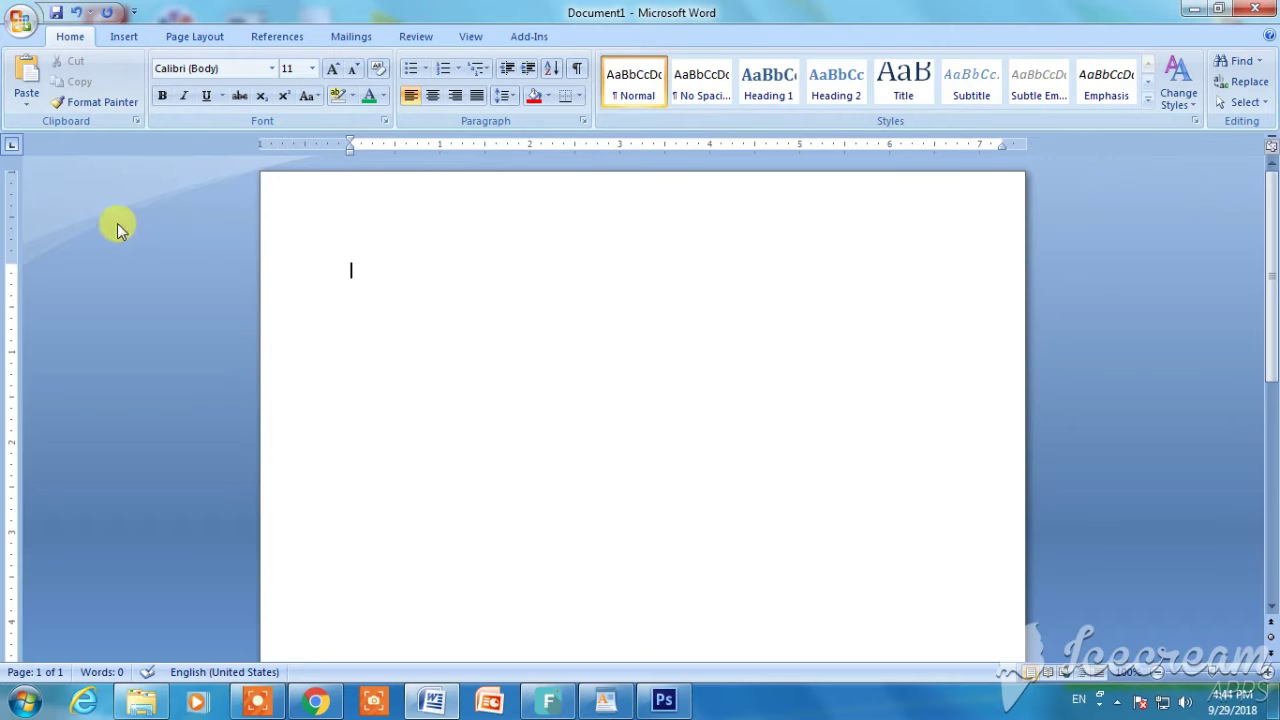
click(124, 40)
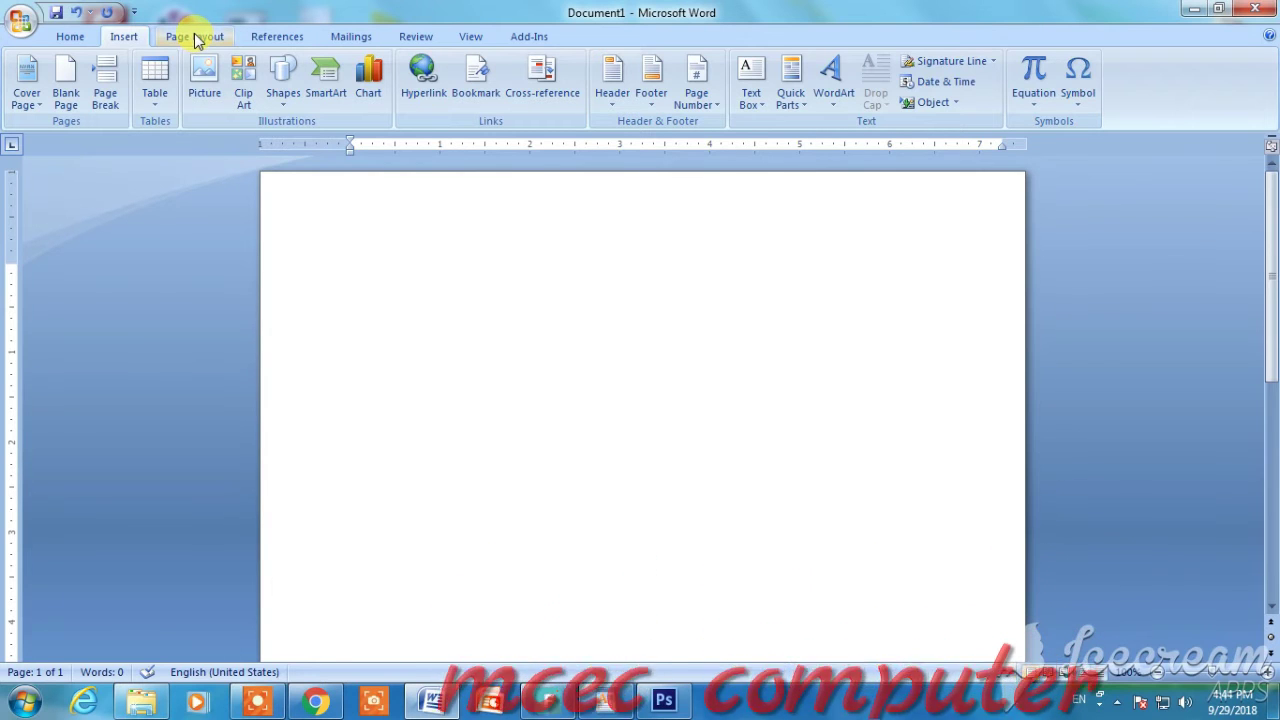
click(197, 40)
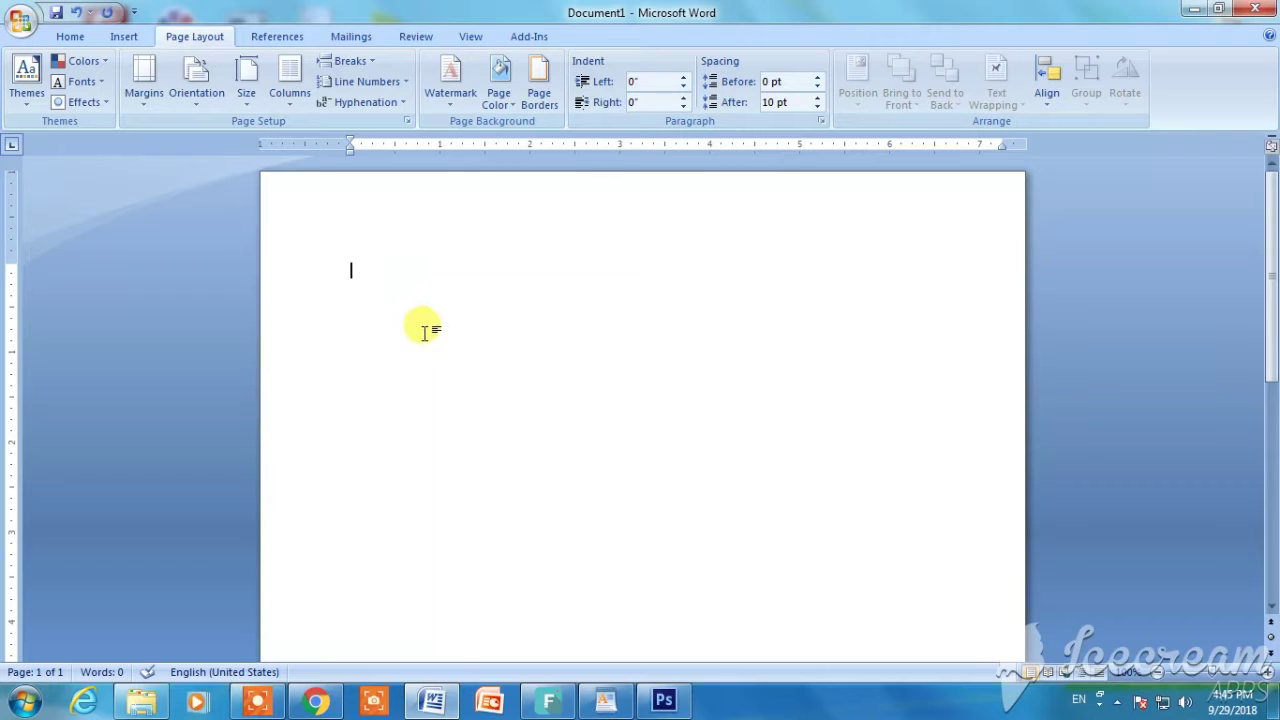
text(nhfcjhjhkugtgkugkugkuit jkuguj kginb ujkgukg h)
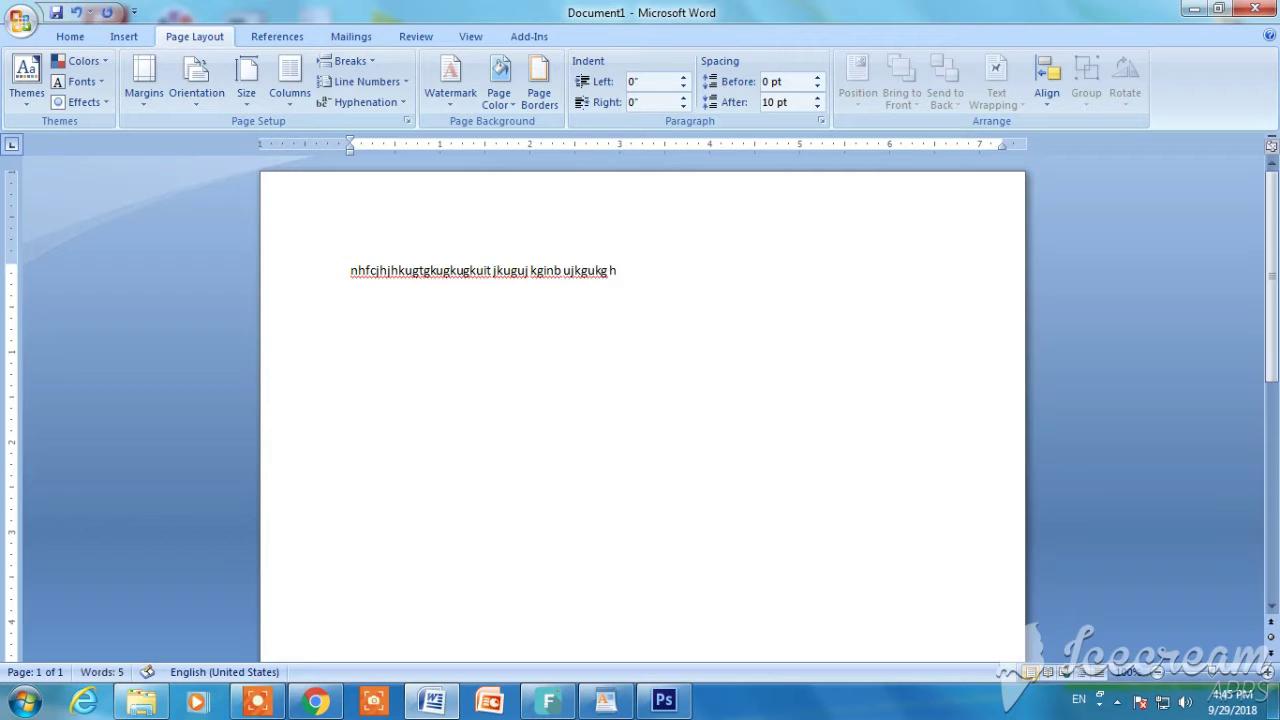
click(587, 357)
click(144, 100)
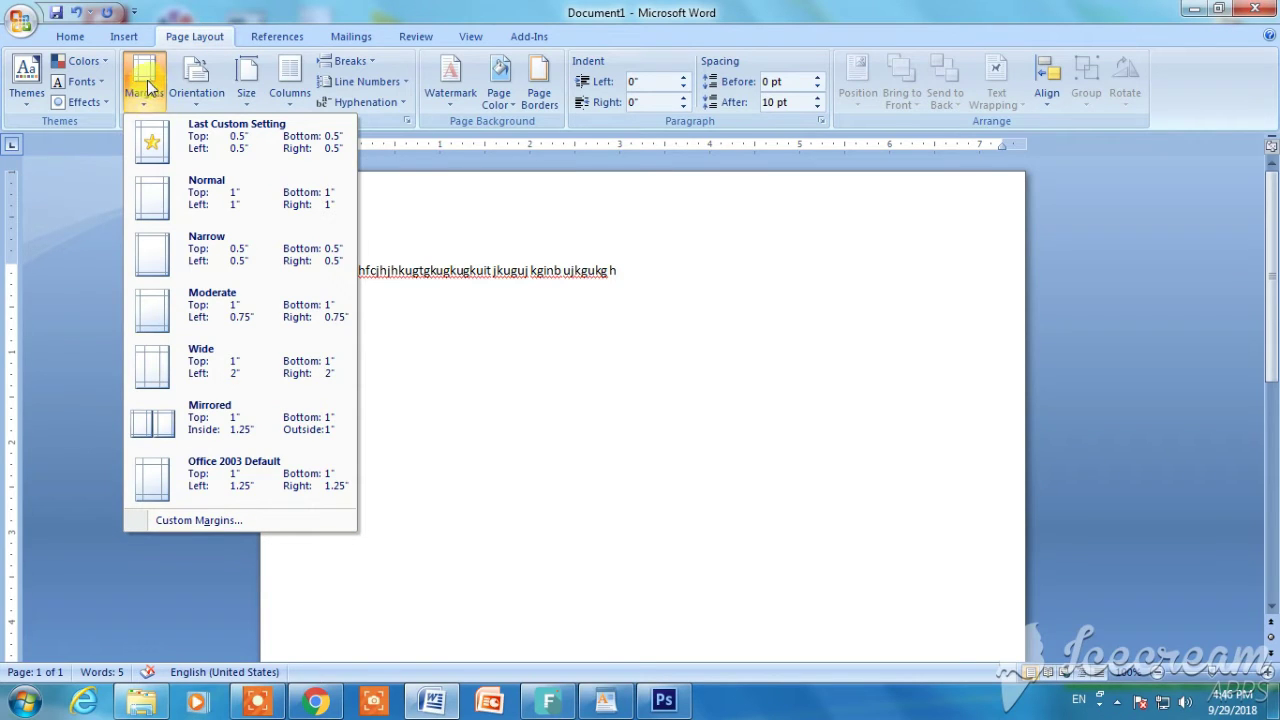
Set custom top, bottom, left and right margins of 0.3 inch
click(227, 521)
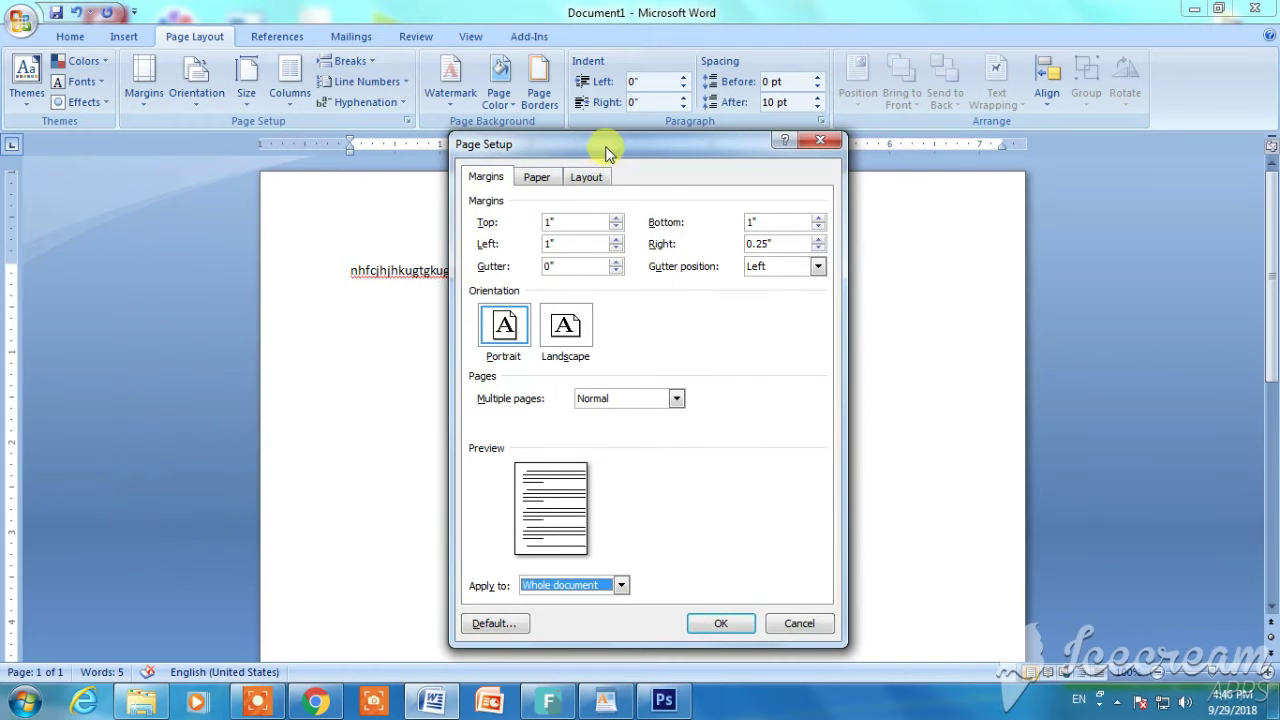
drag(606, 148, 519, 172)
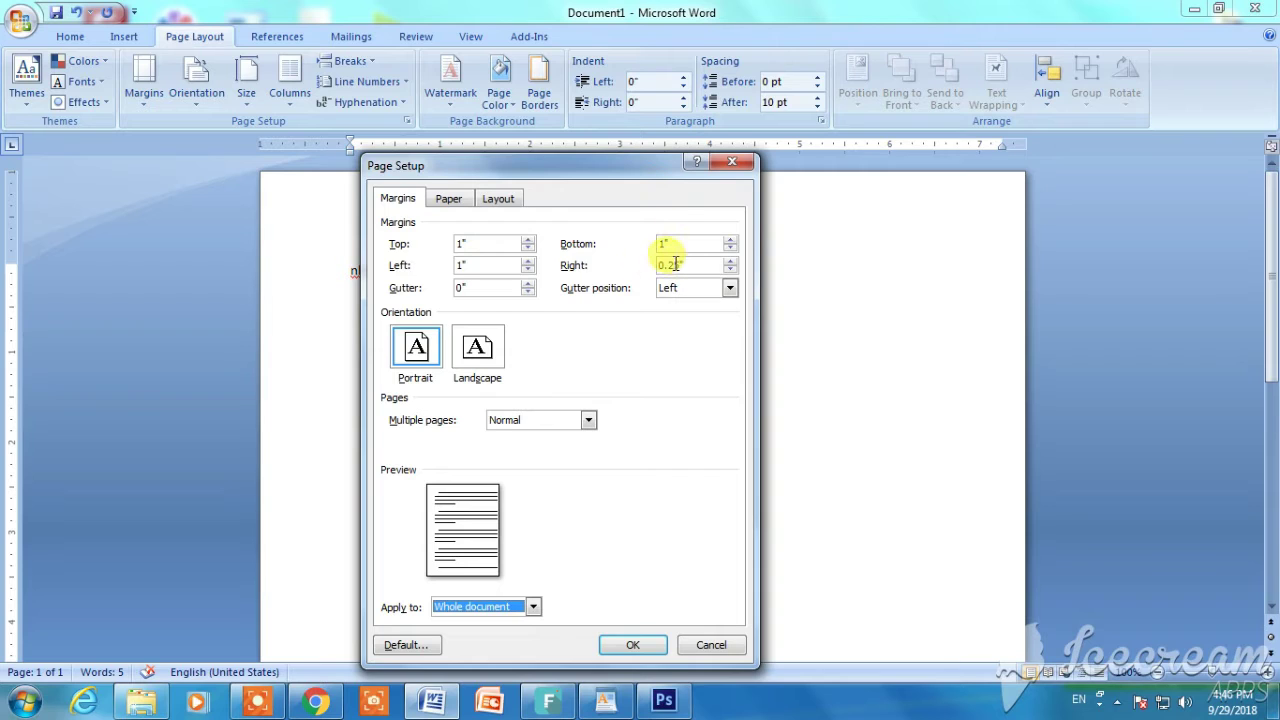
double_click(461, 244)
text(0.3)
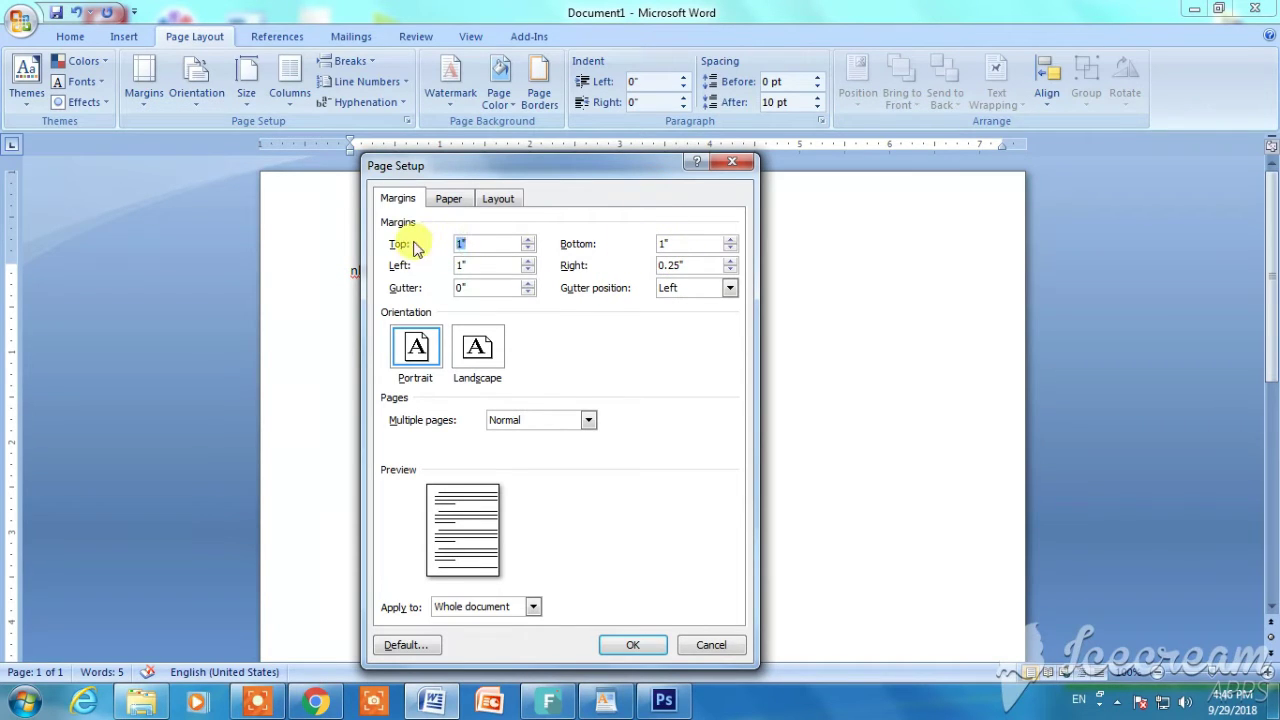
double_click(666, 243)
text(0.3)
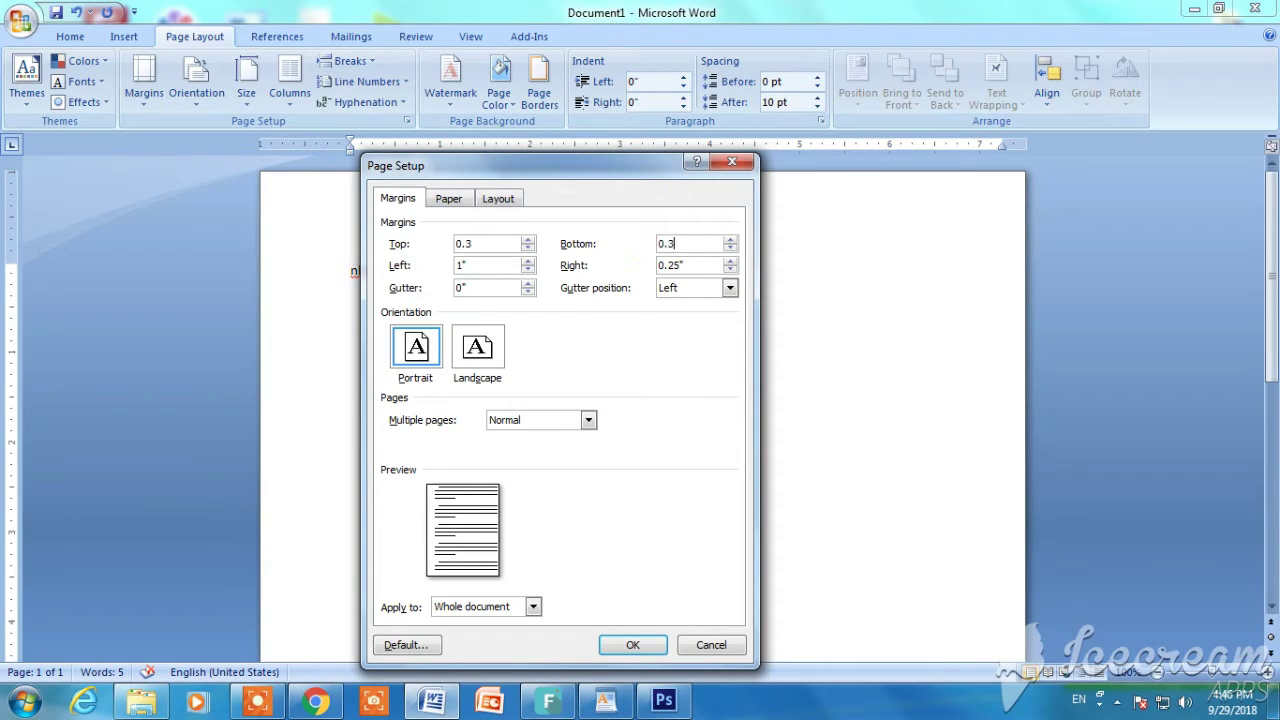
double_click(463, 264)
double_click(668, 264)
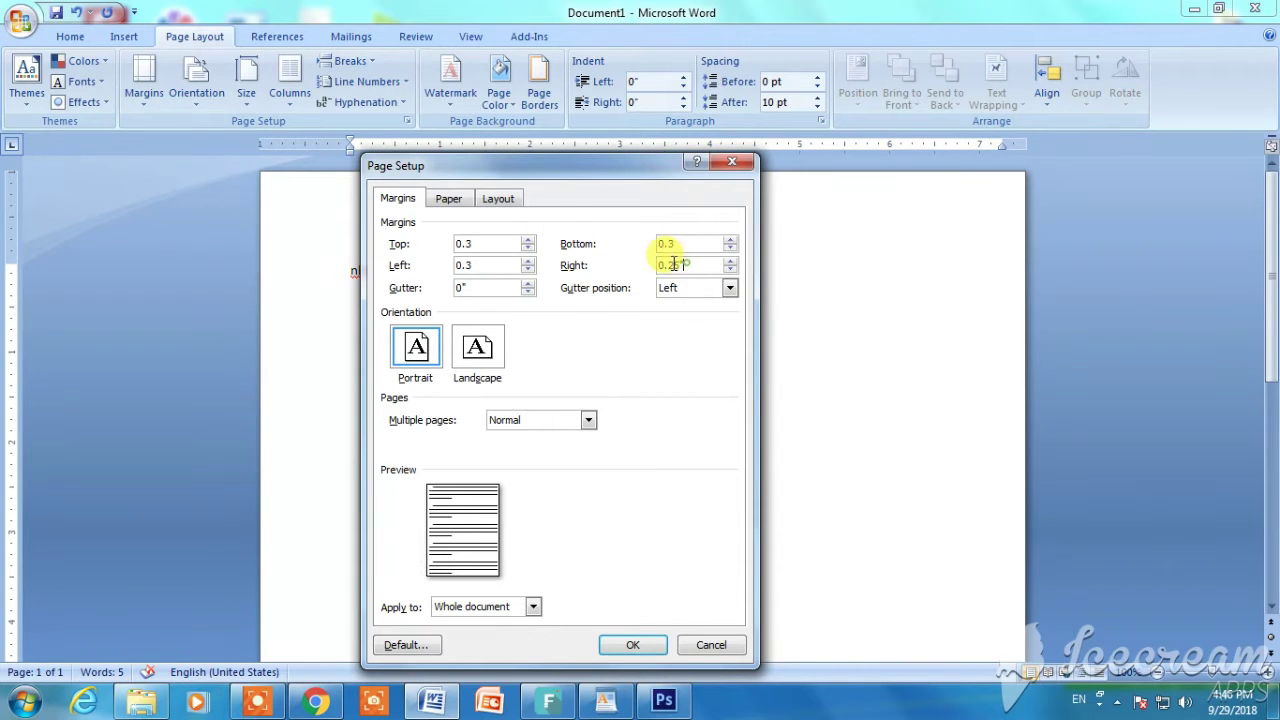
text(0)
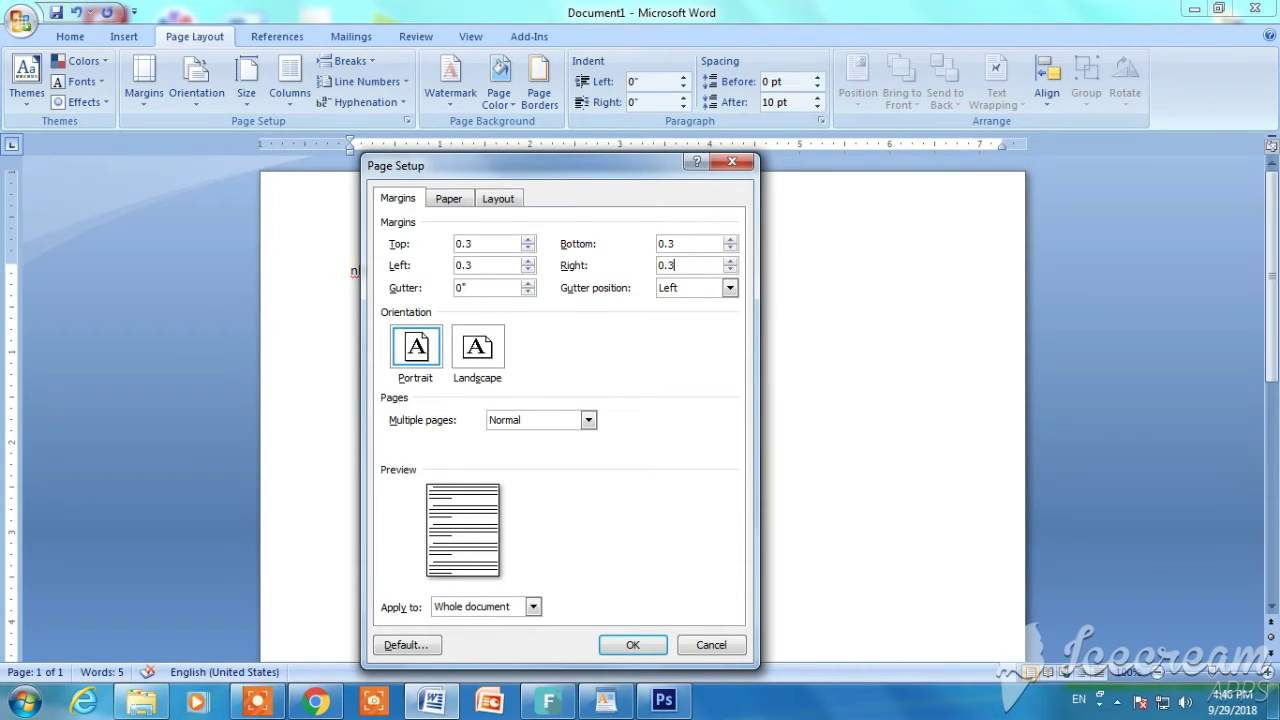
drag(583, 177, 595, 134)
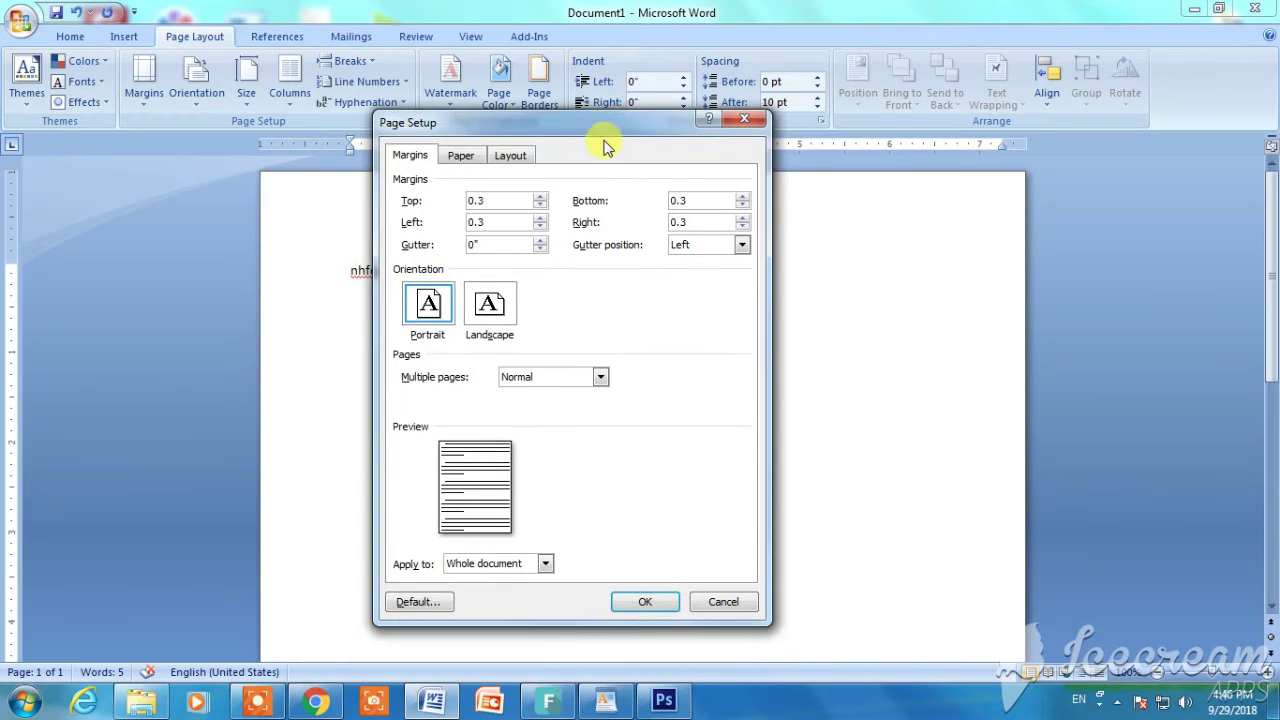
click(652, 603)
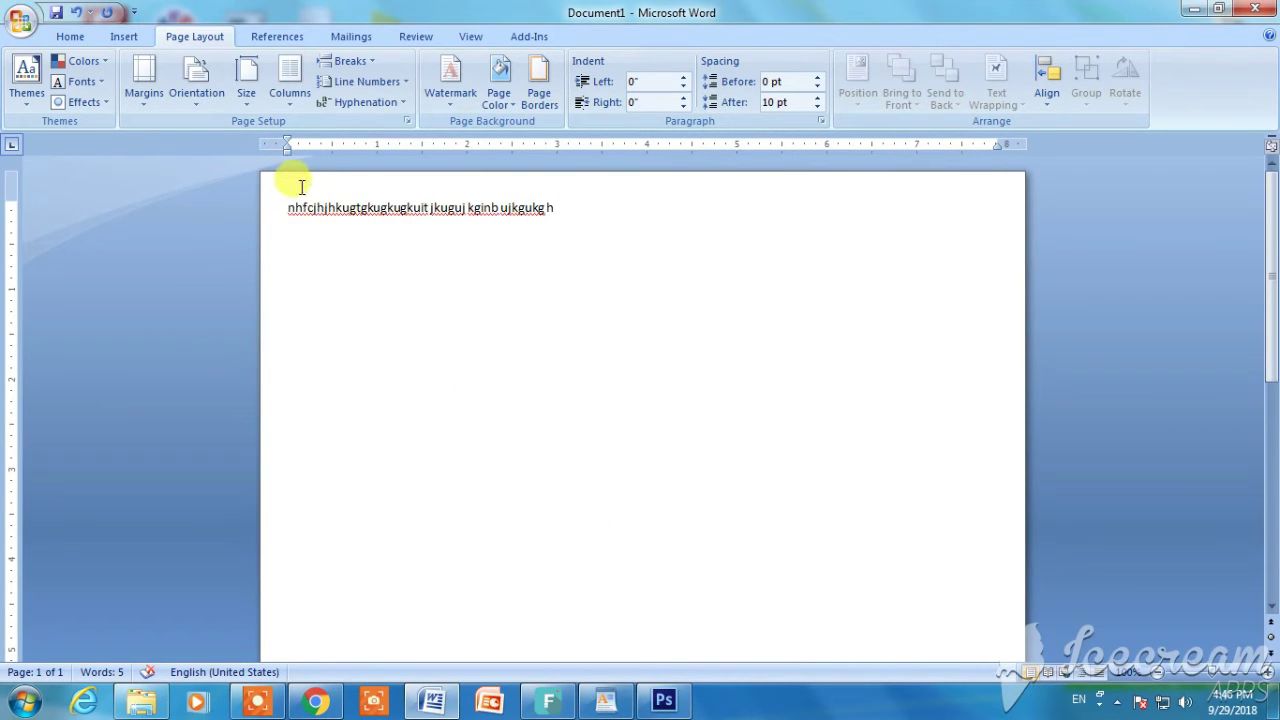
Replace them with the Normal preset's 1-inch margins on every side
click(146, 112)
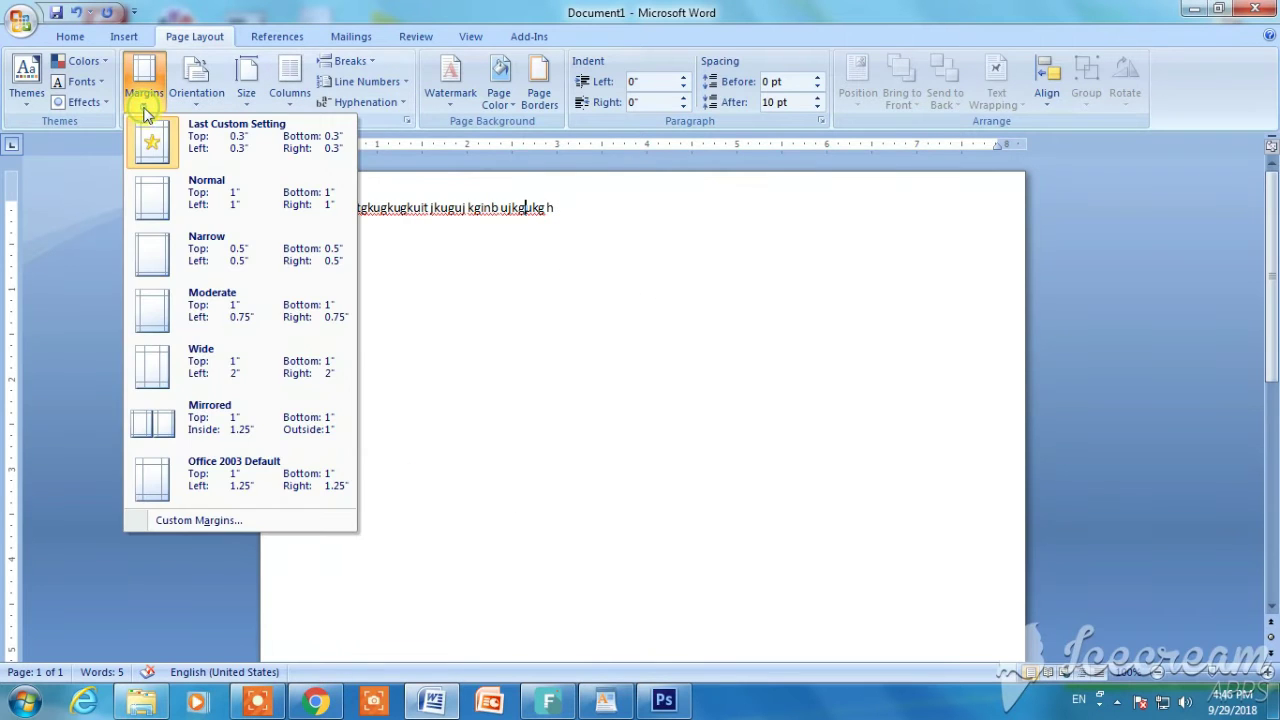
click(166, 521)
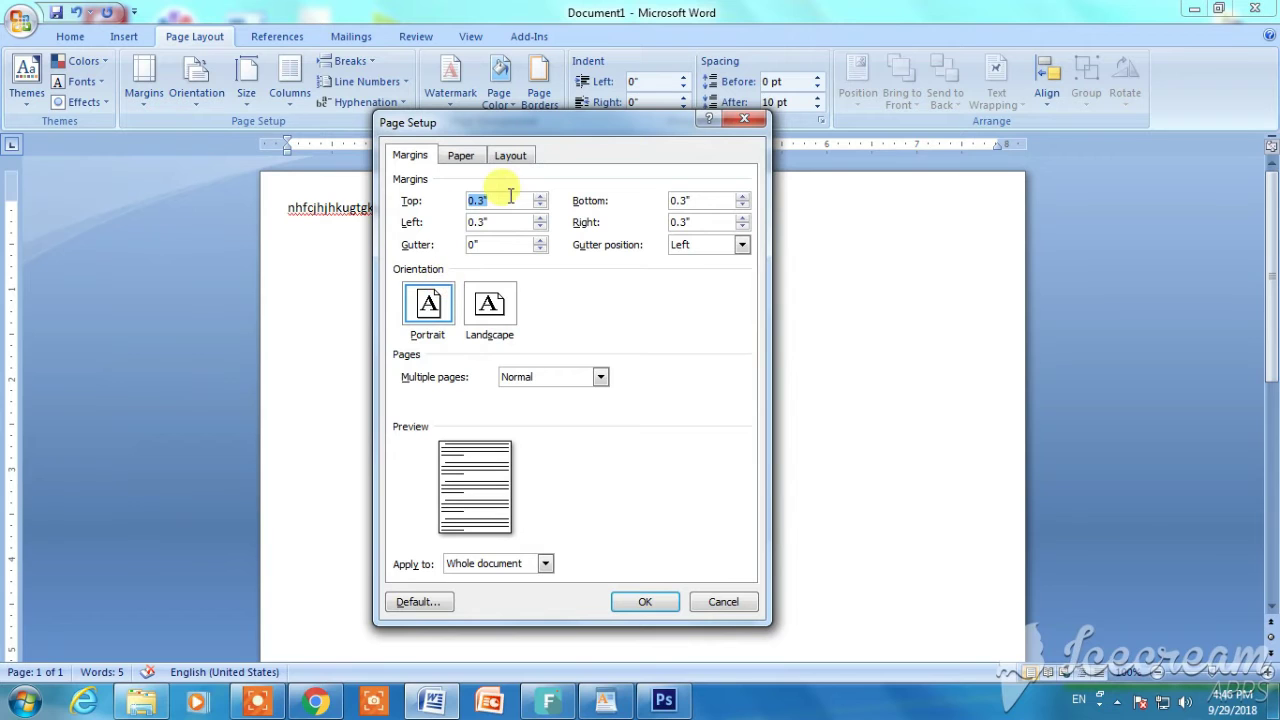
click(746, 122)
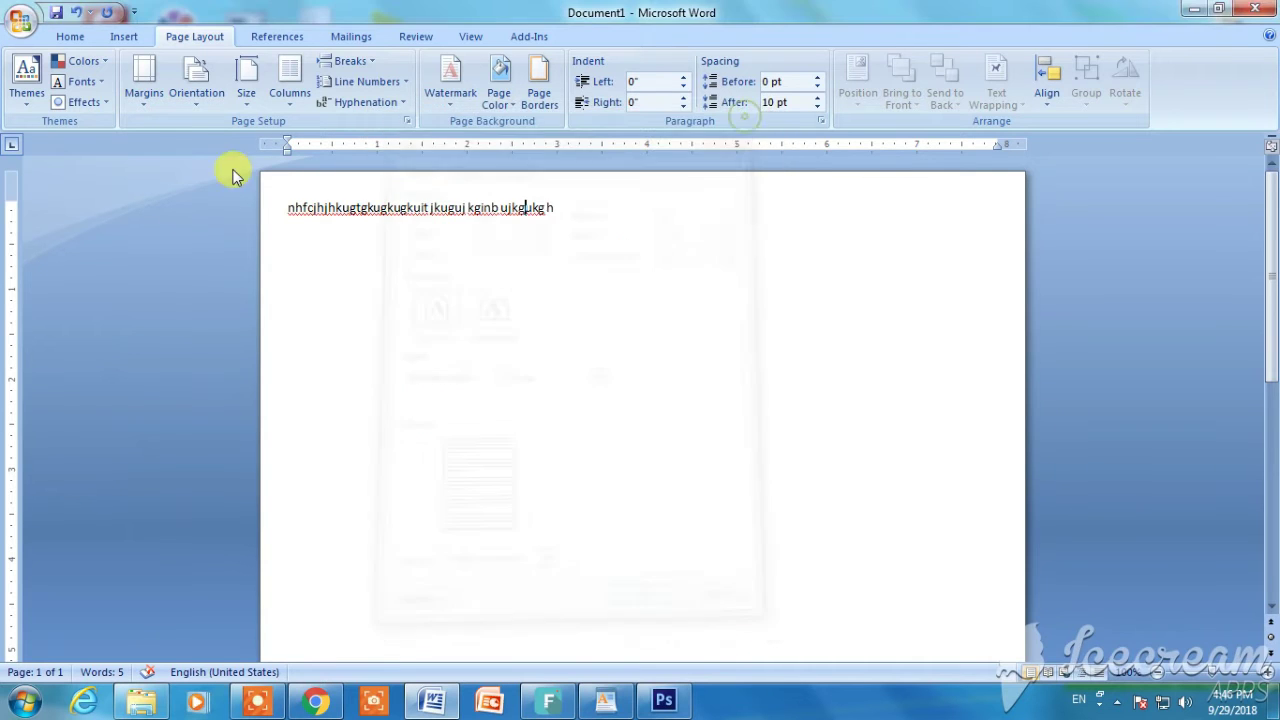
click(140, 104)
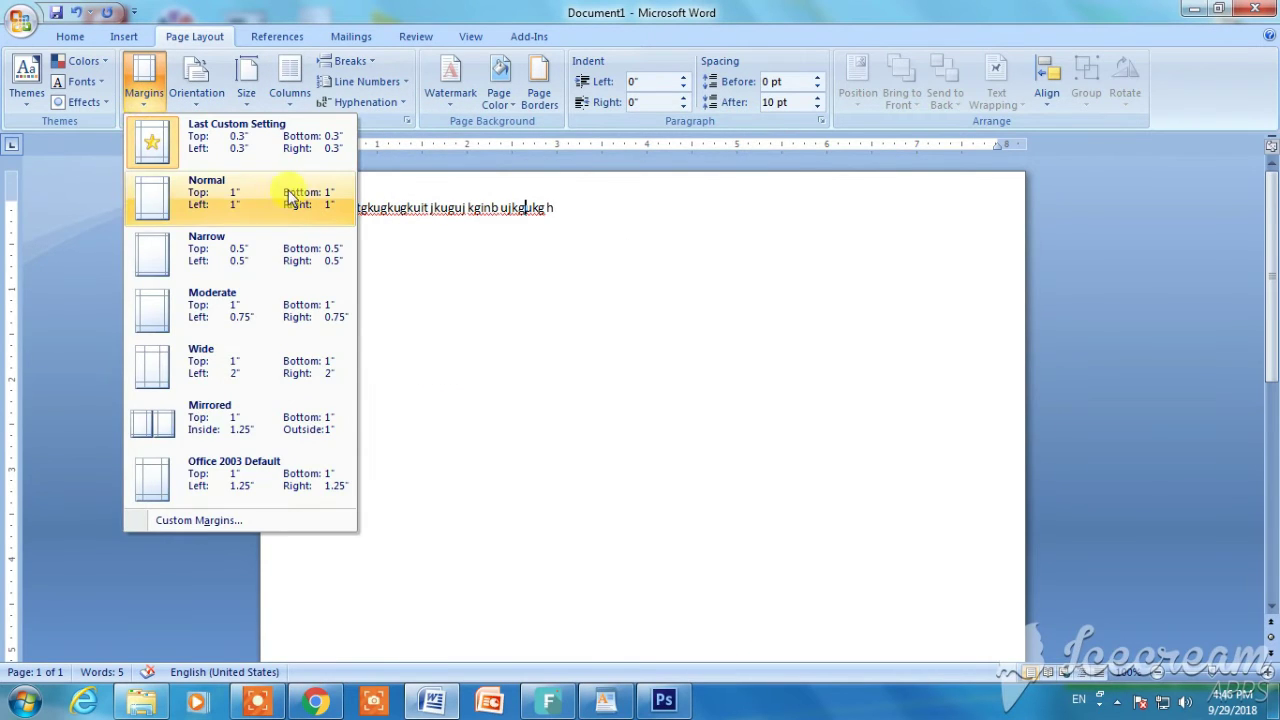
click(205, 196)
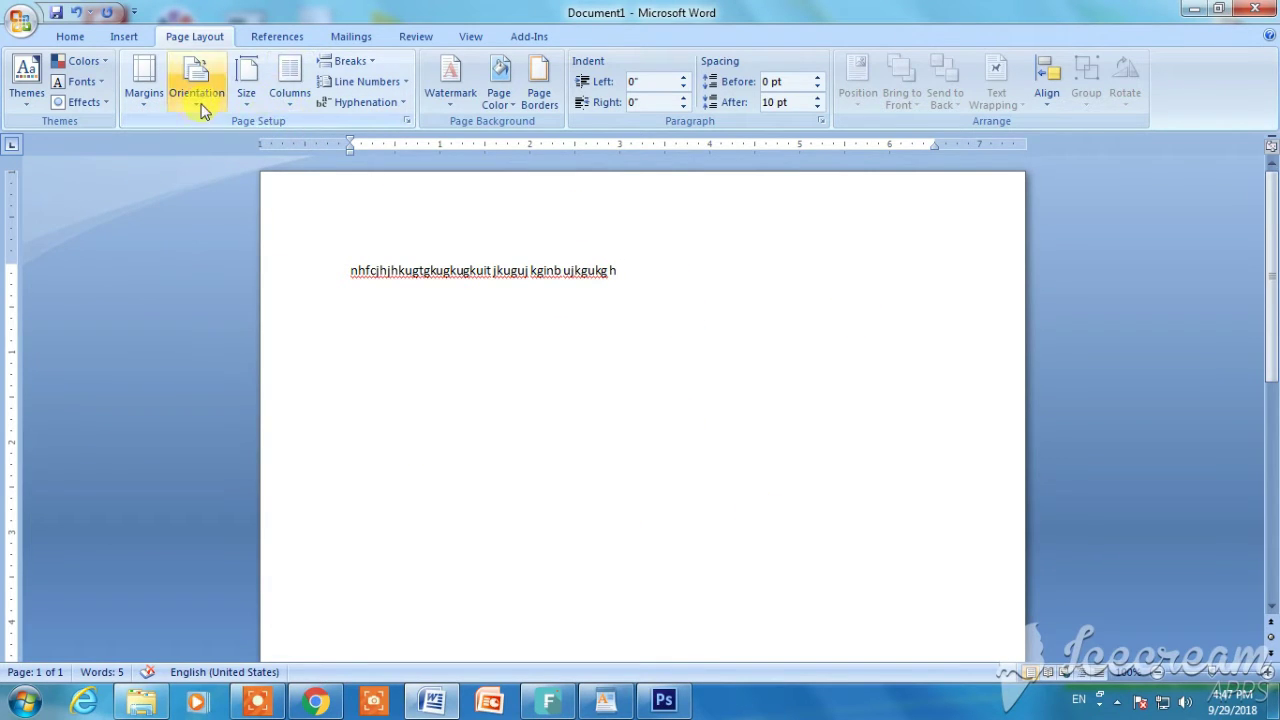
Try Landscape orientation for the page, then return it to Portrait
click(204, 108)
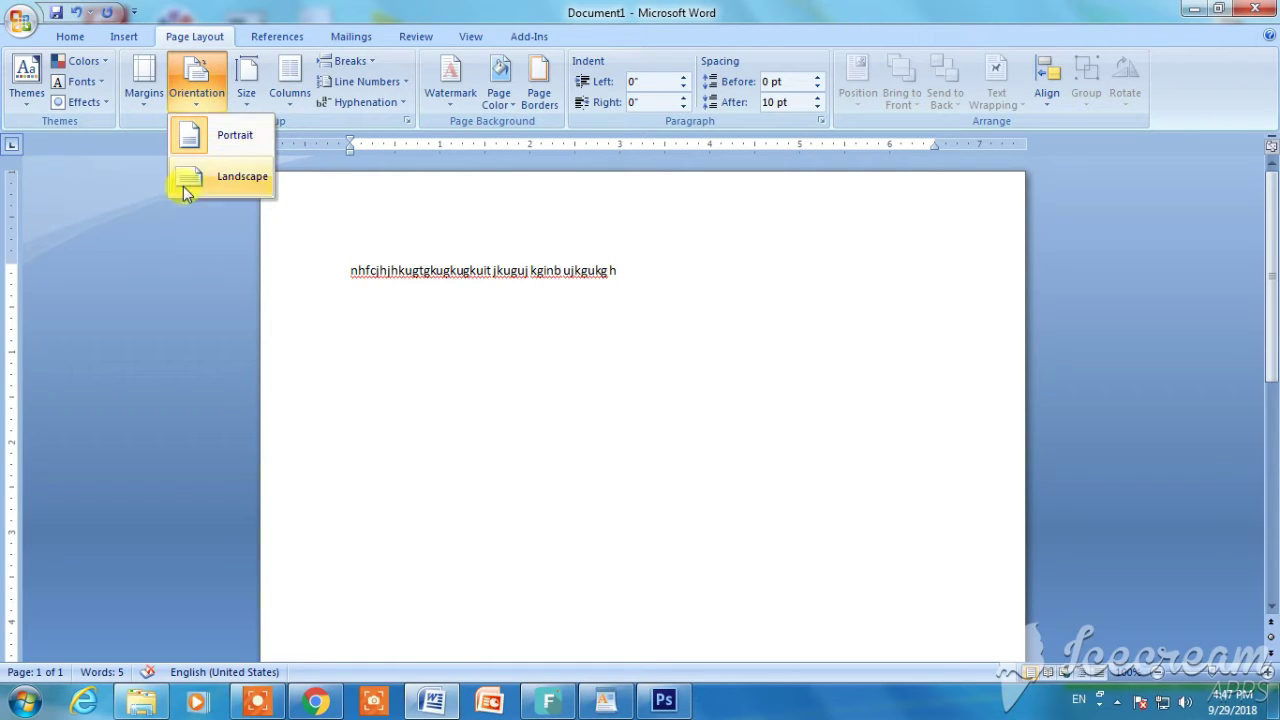
click(469, 325)
scroll(540, 400, down, 3)
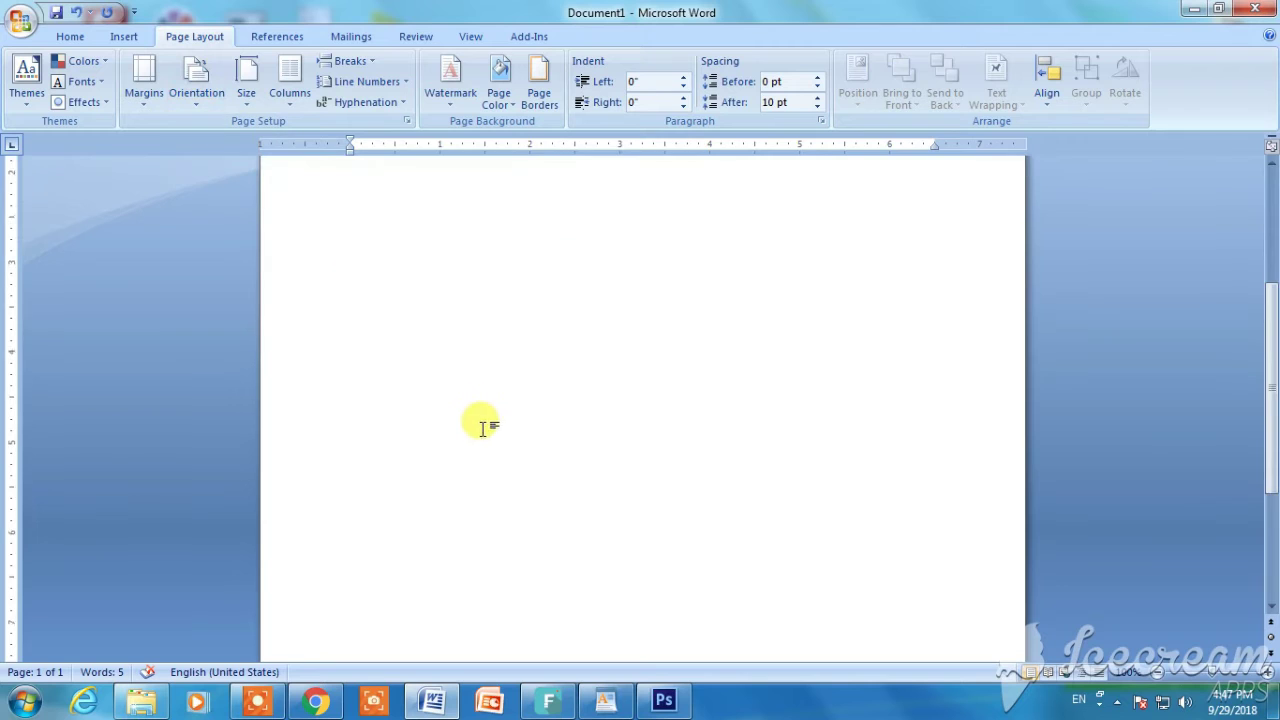
scroll(506, 510, up, 2)
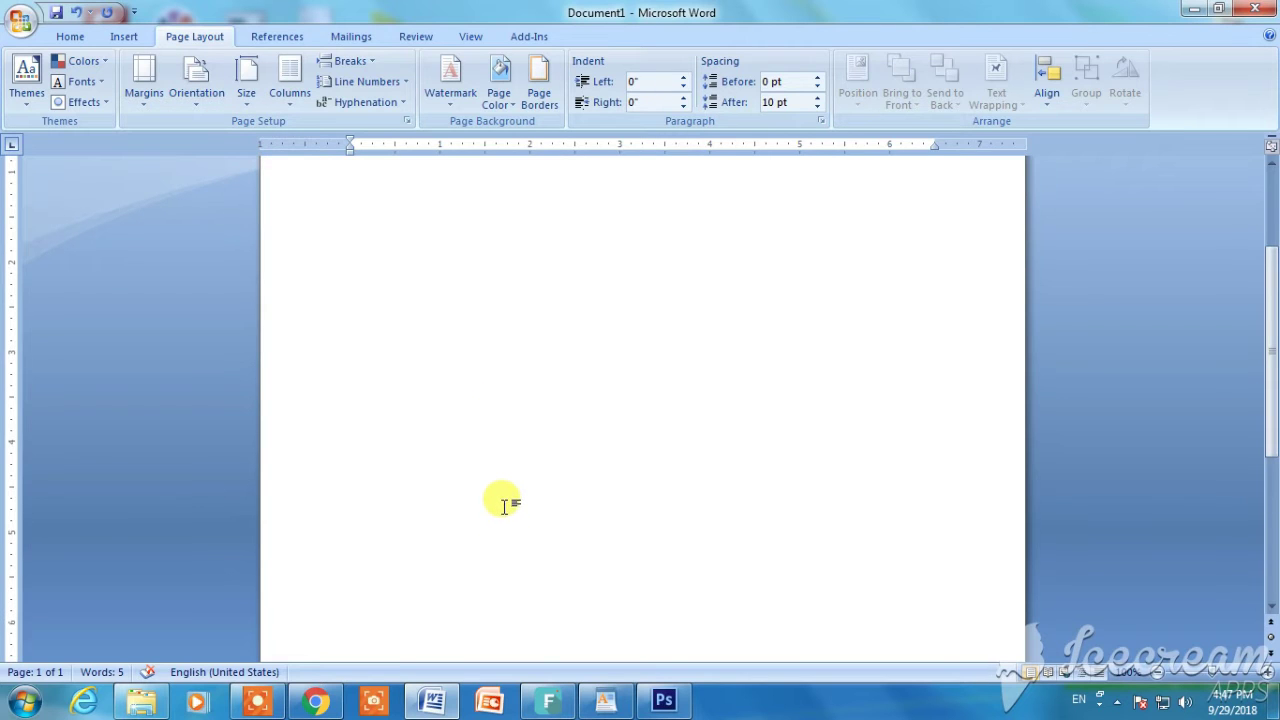
scroll(506, 500, up, 1)
click(196, 85)
click(215, 248)
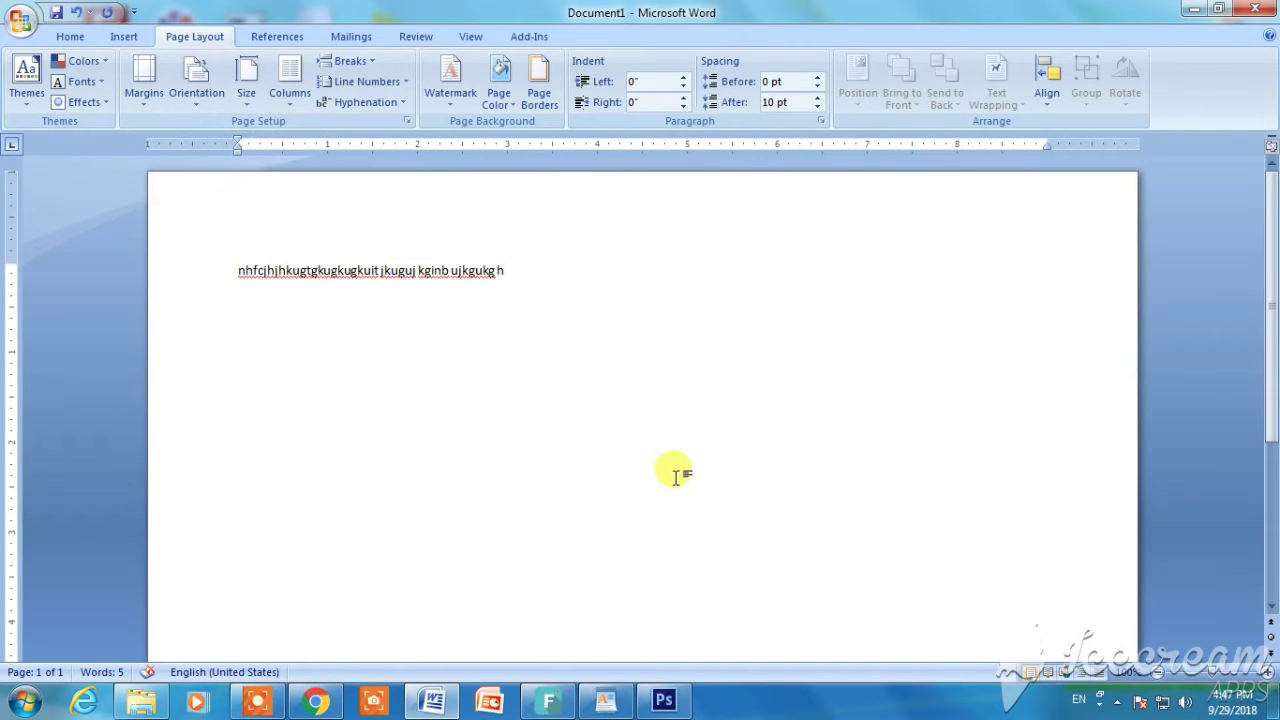
scroll(620, 450, down, 1)
scroll(595, 437, down, 2)
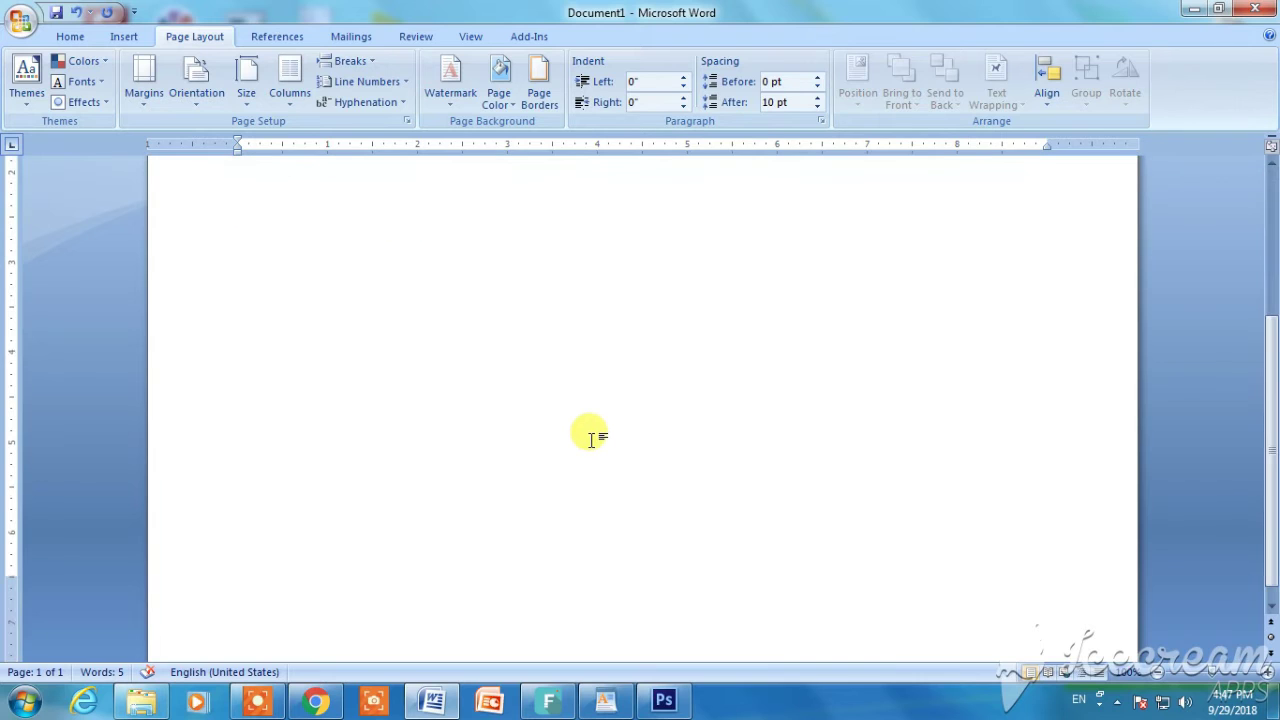
scroll(585, 453, up, 3)
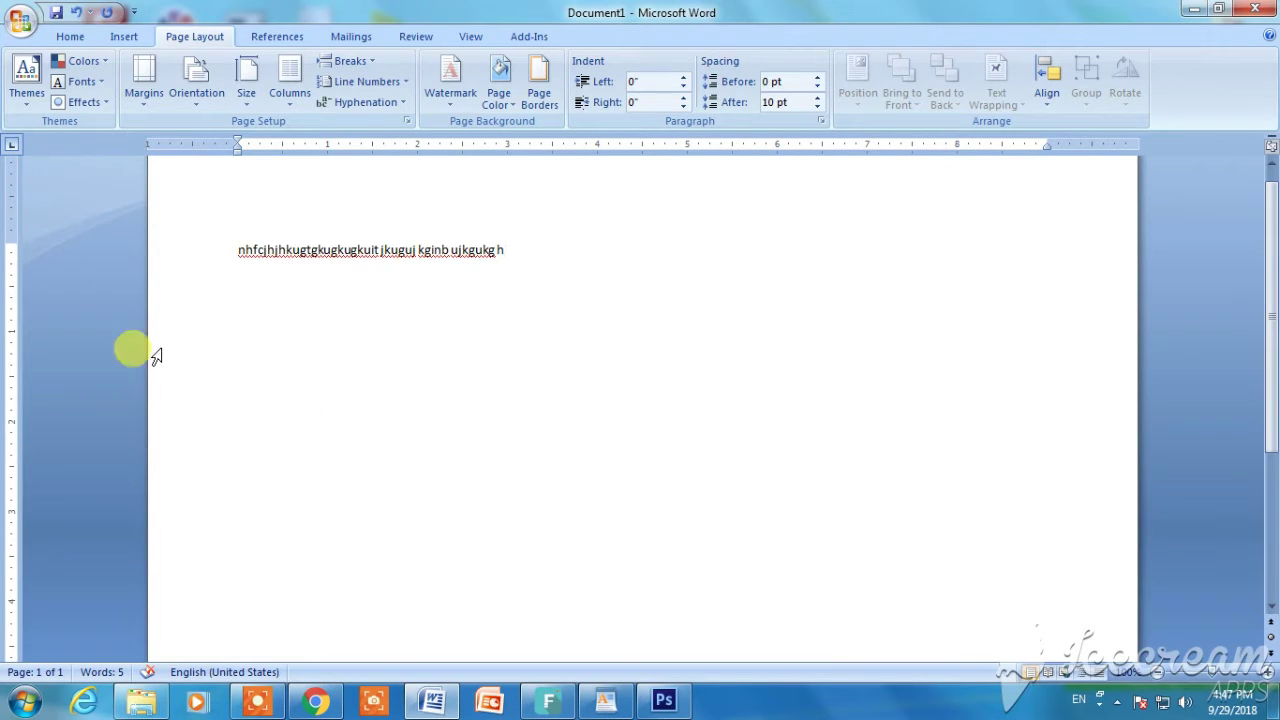
click(196, 80)
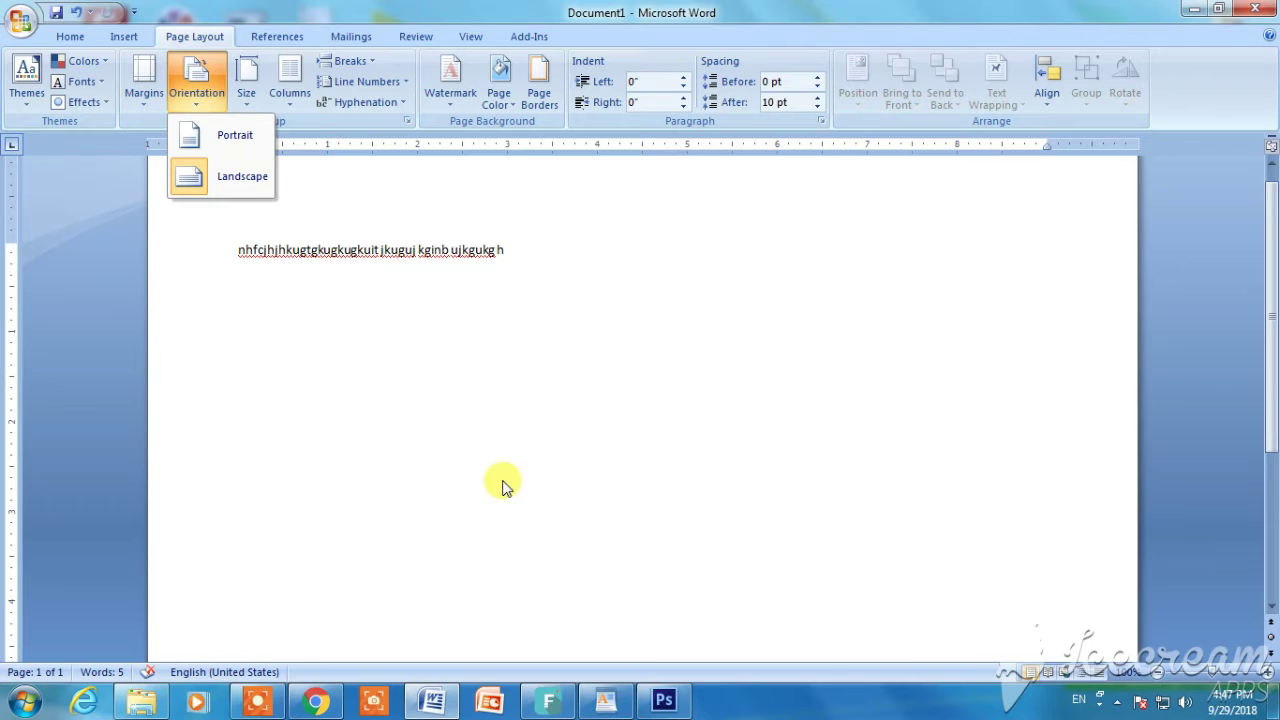
click(455, 499)
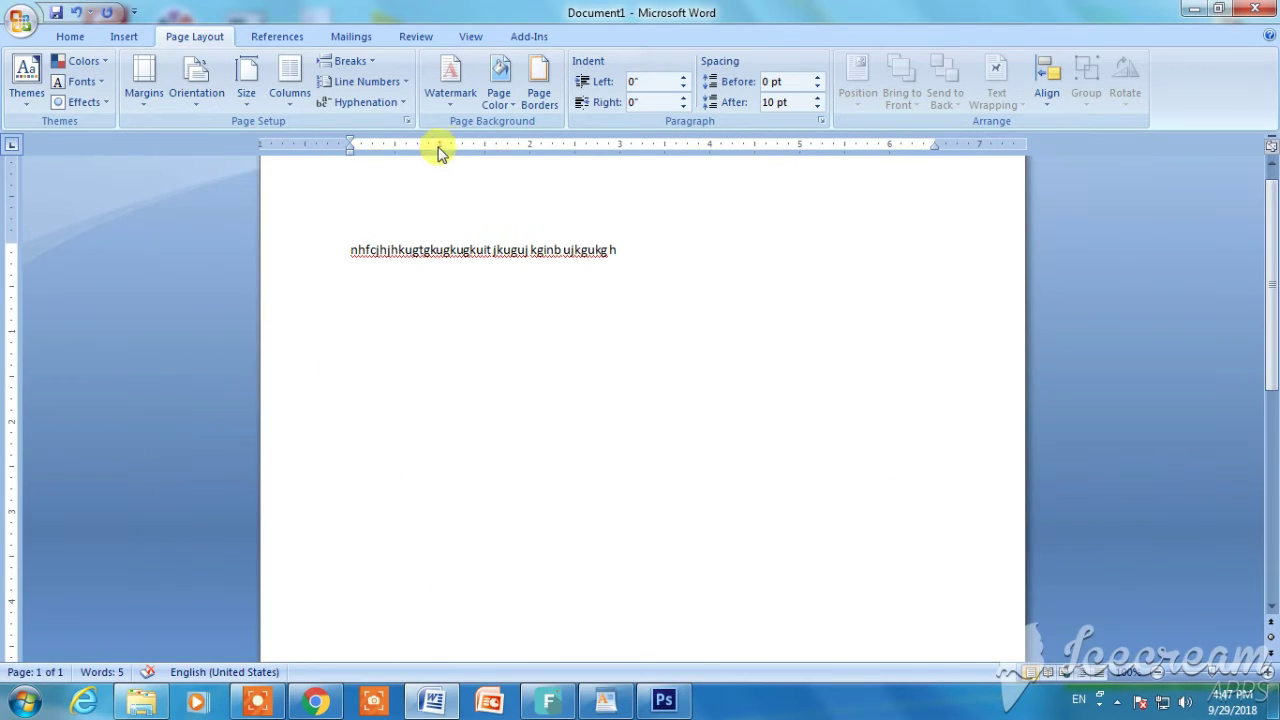
Select and delete the sample text line so the page is empty
click(243, 105)
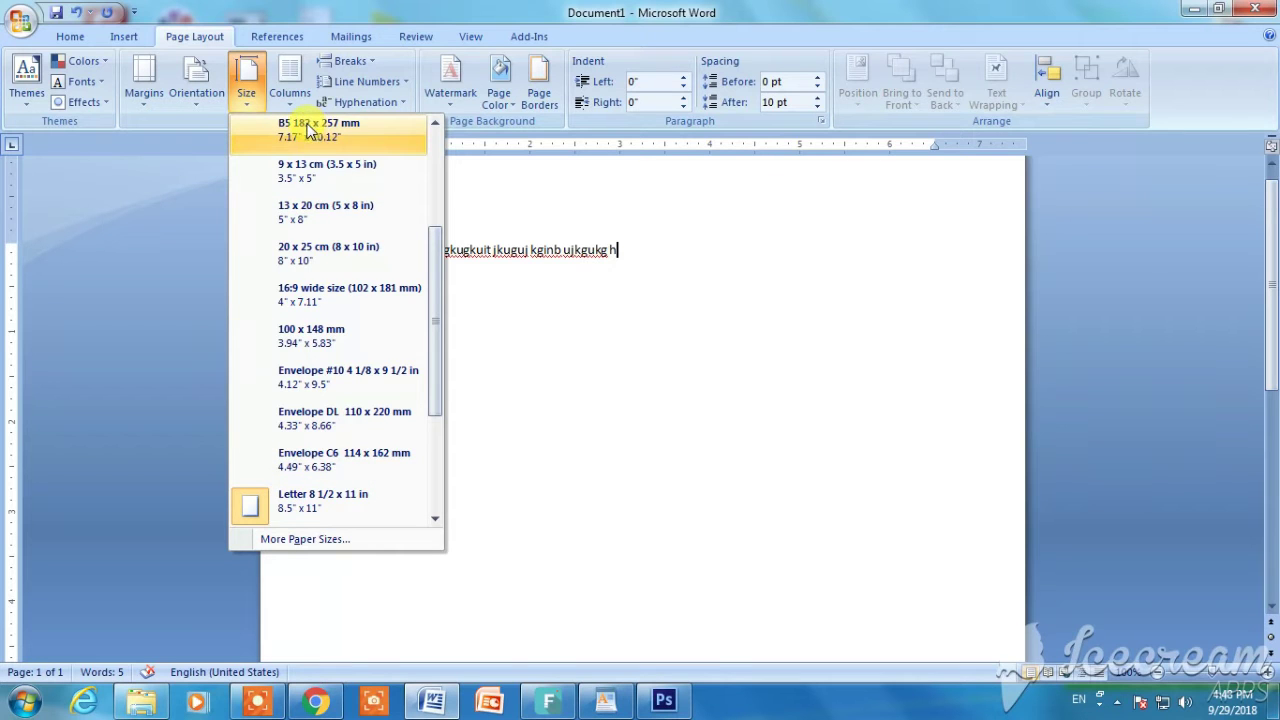
click(594, 421)
drag(623, 249, 345, 248)
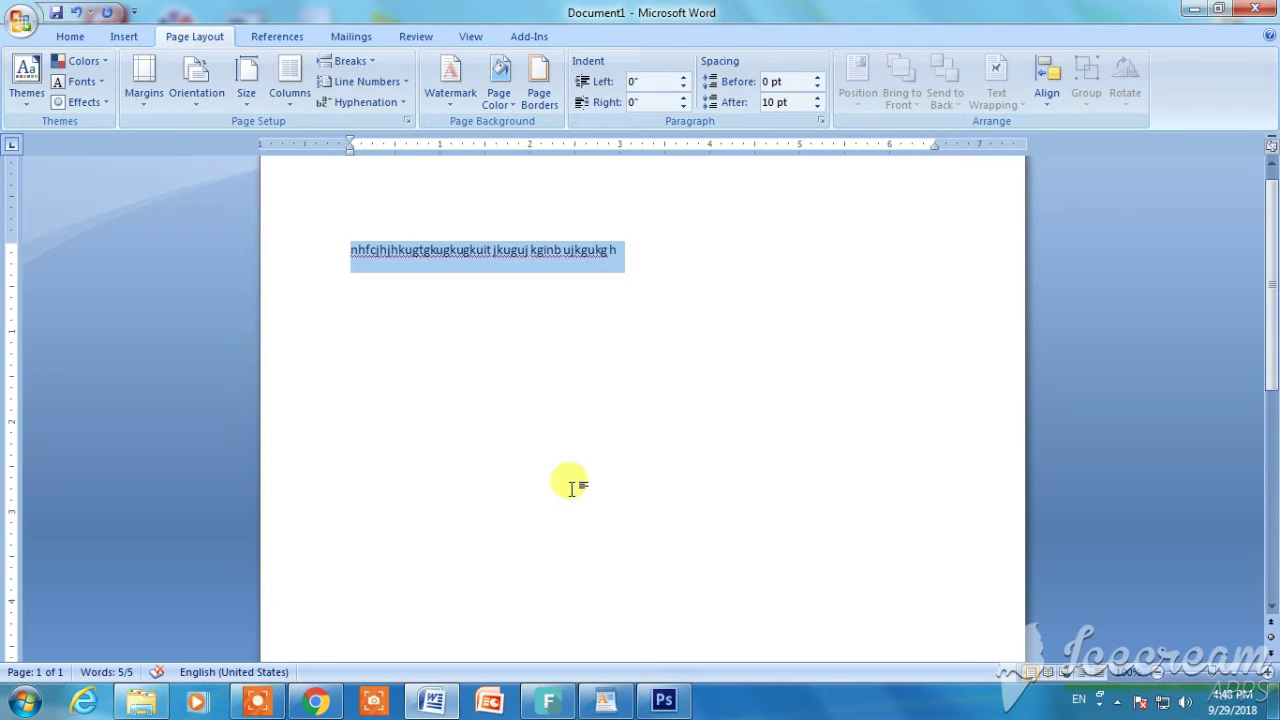
key(Delete)
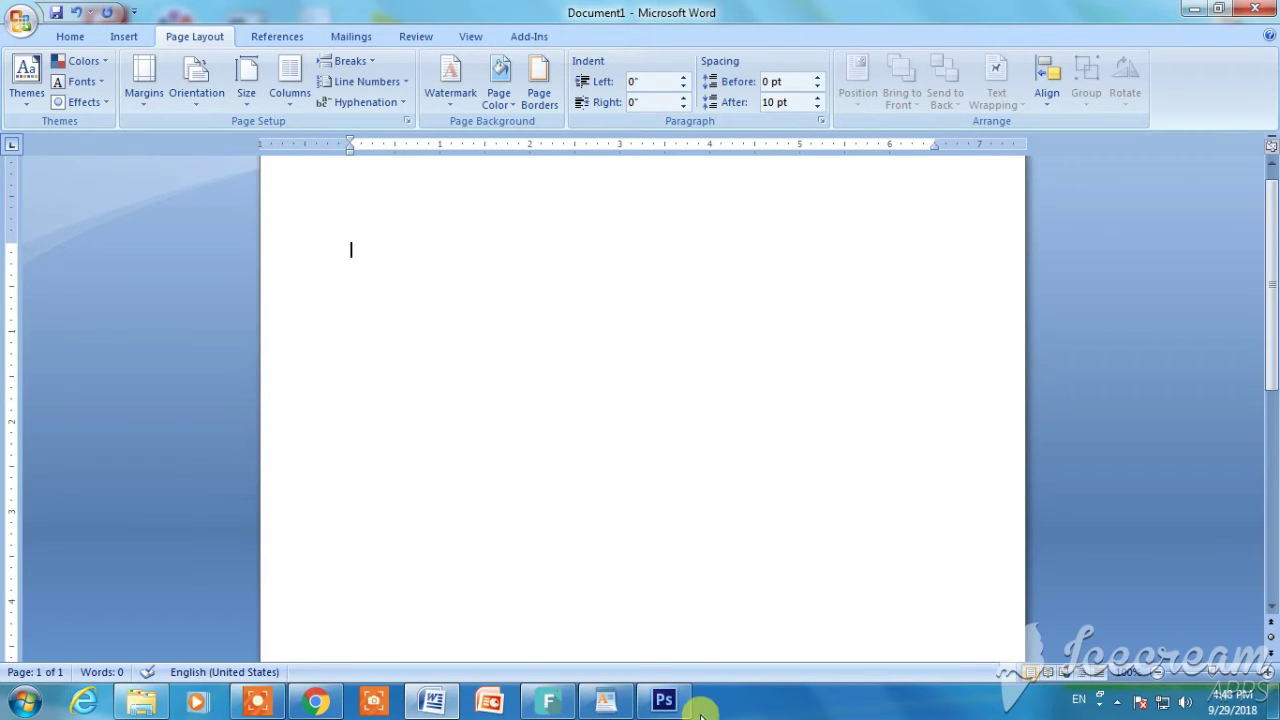
Bring up the paper size list showing Letter 8.5" x 11"
click(249, 106)
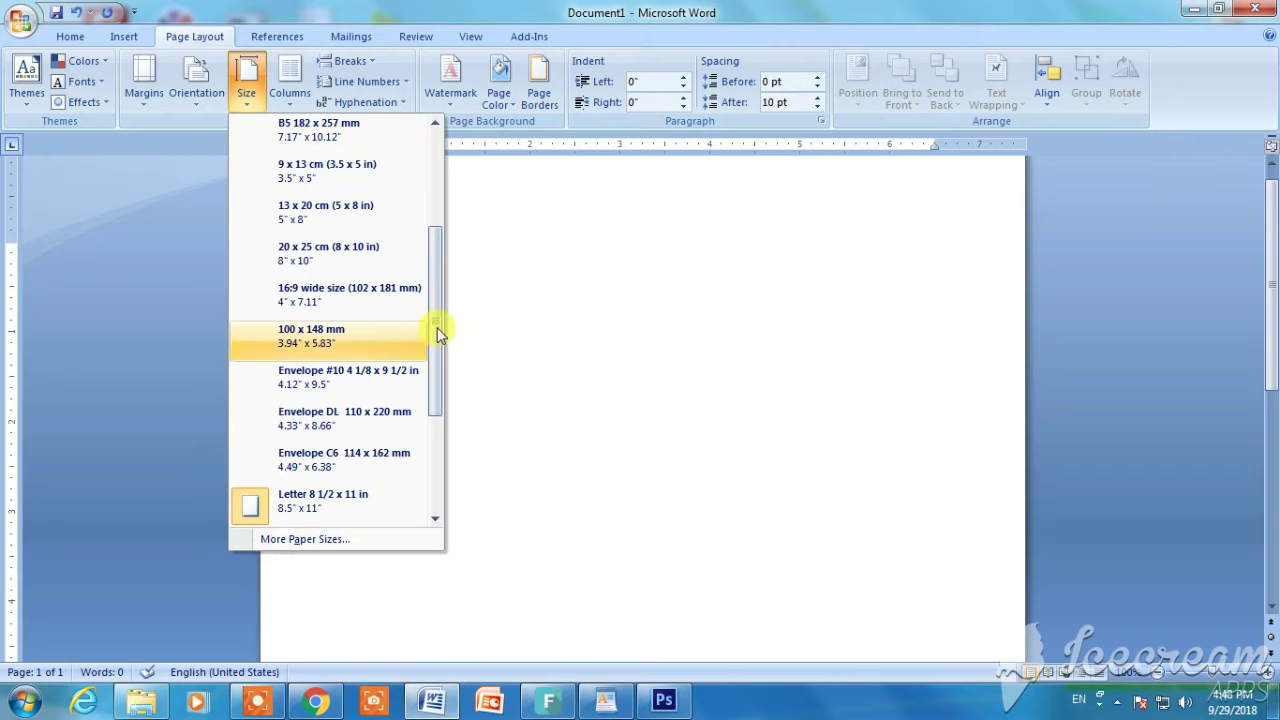
click(600, 395)
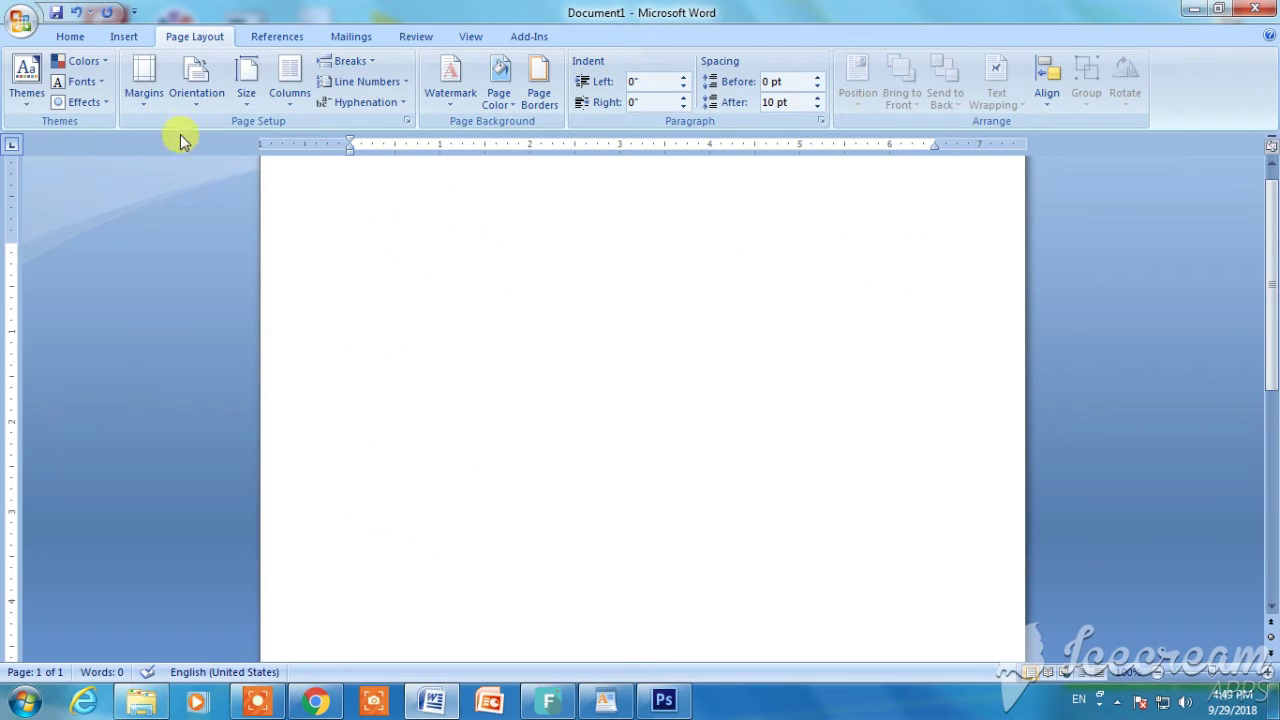
click(200, 108)
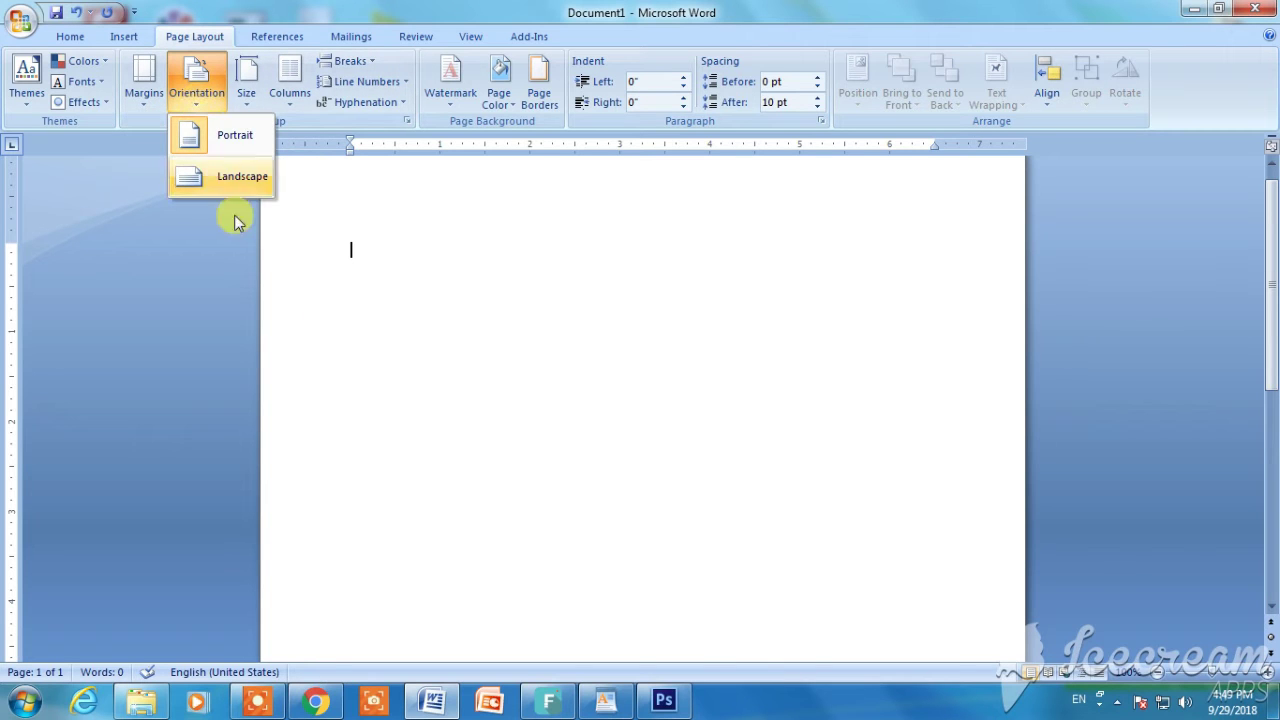
click(246, 80)
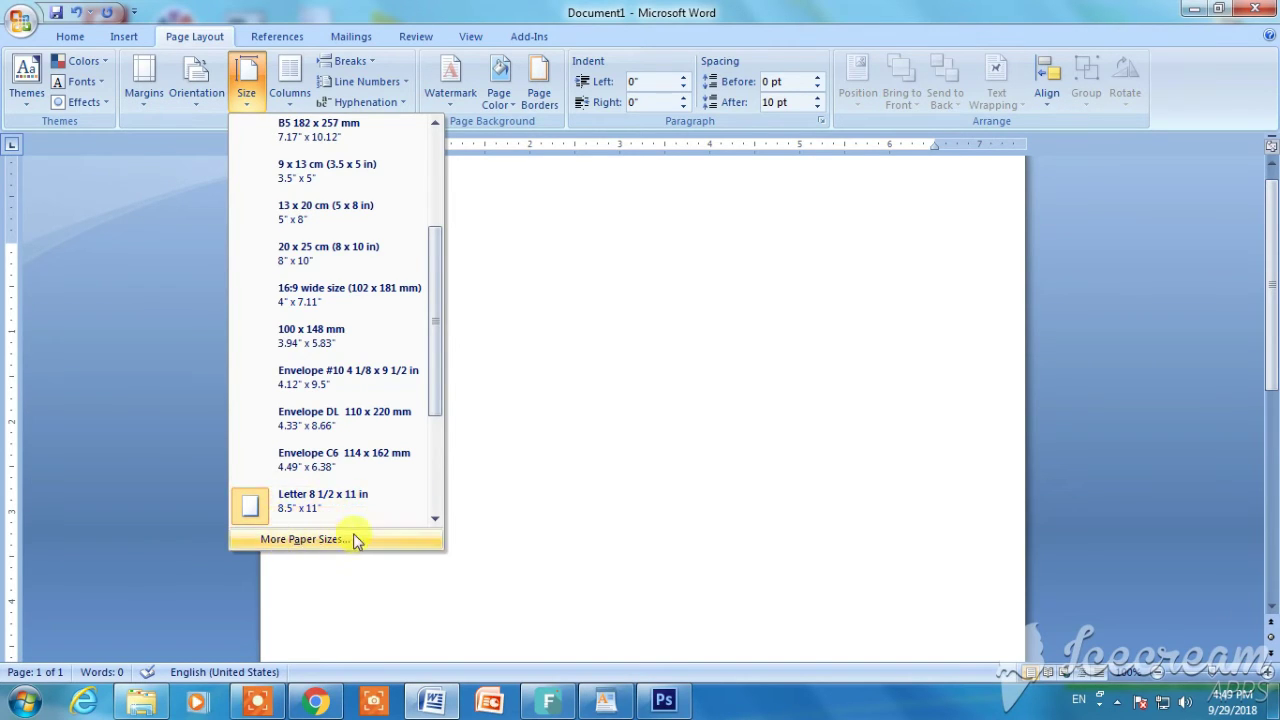
In Page Setup, set the paper width to 4 inches and height to 6 inches
click(305, 540)
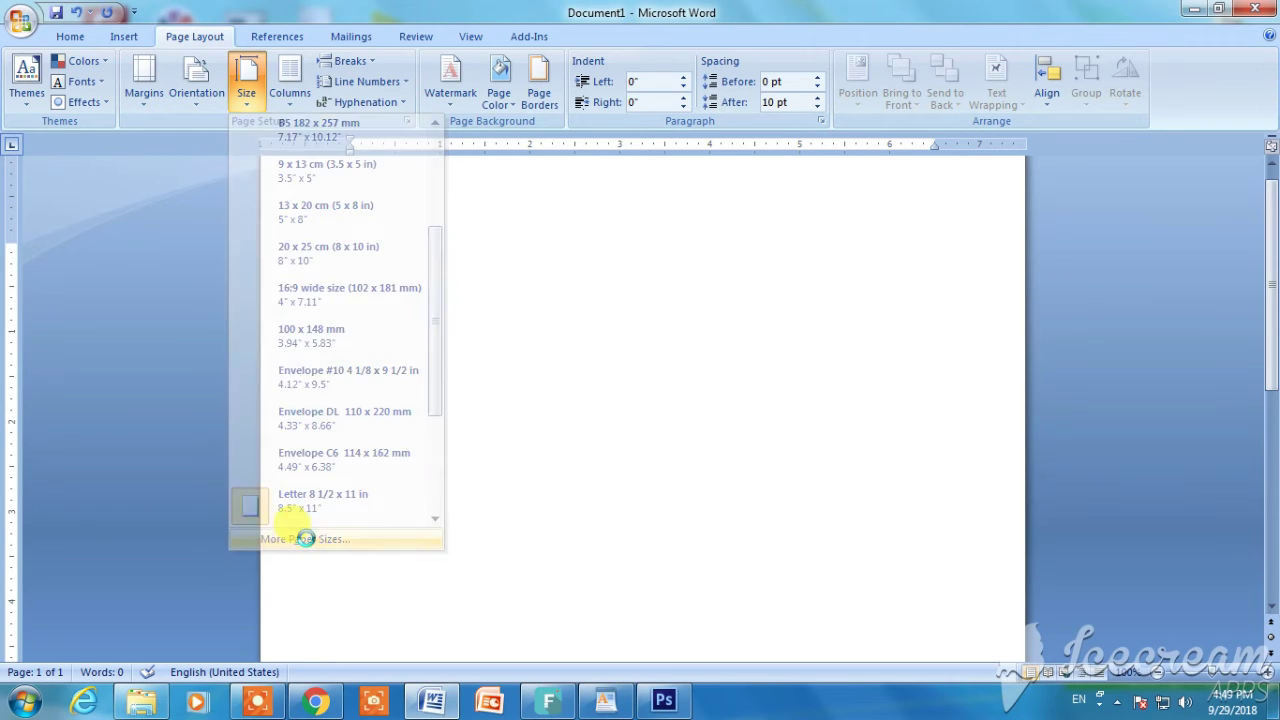
drag(453, 125, 475, 173)
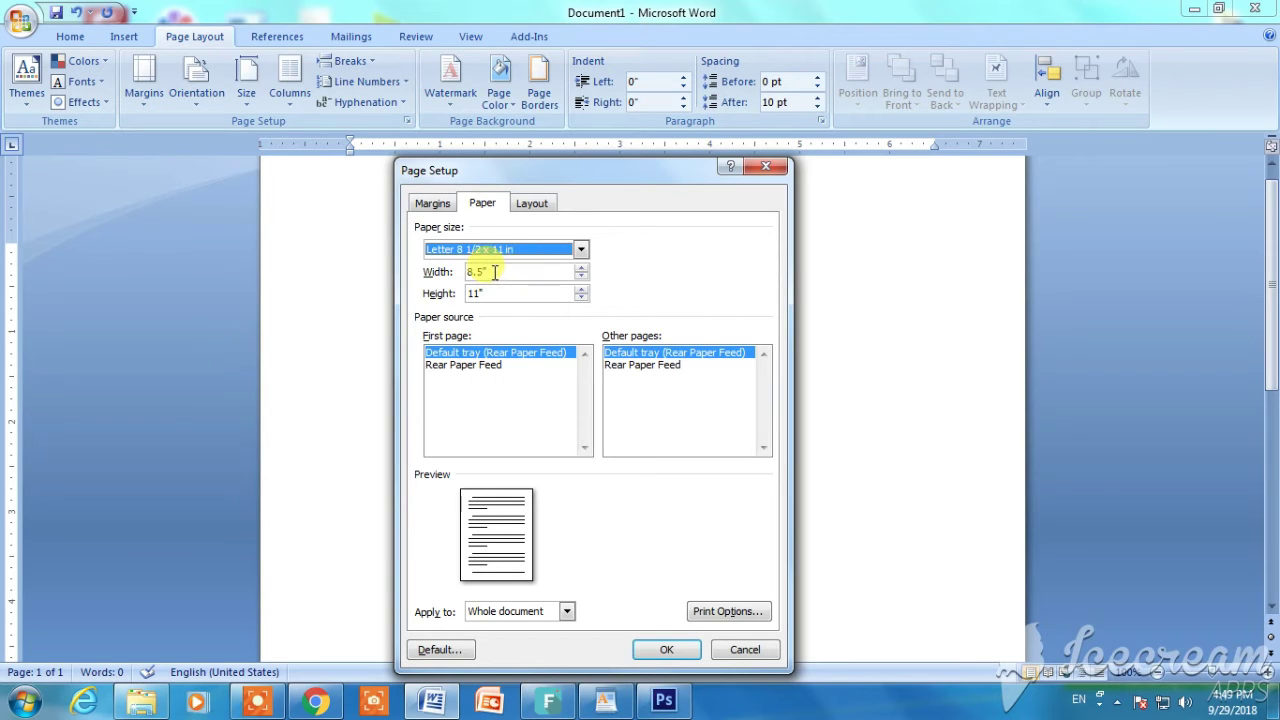
drag(498, 271, 440, 272)
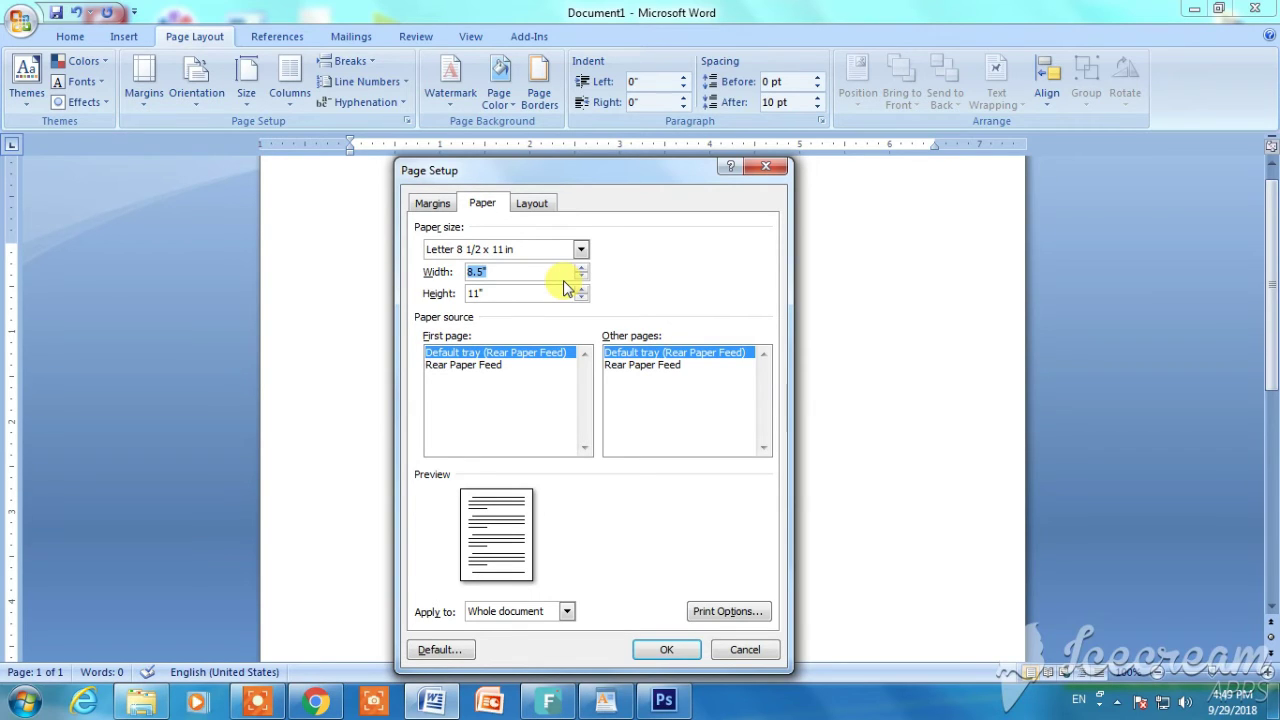
text(4)
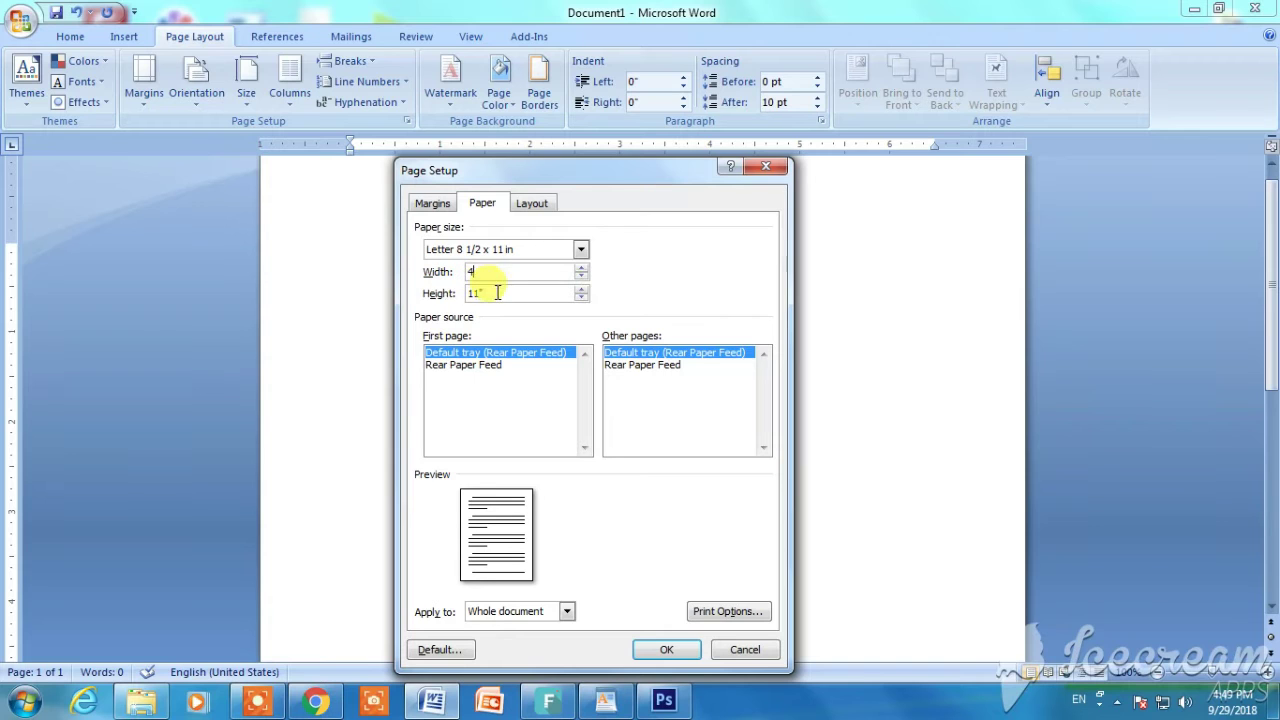
drag(495, 293, 425, 294)
text(6)
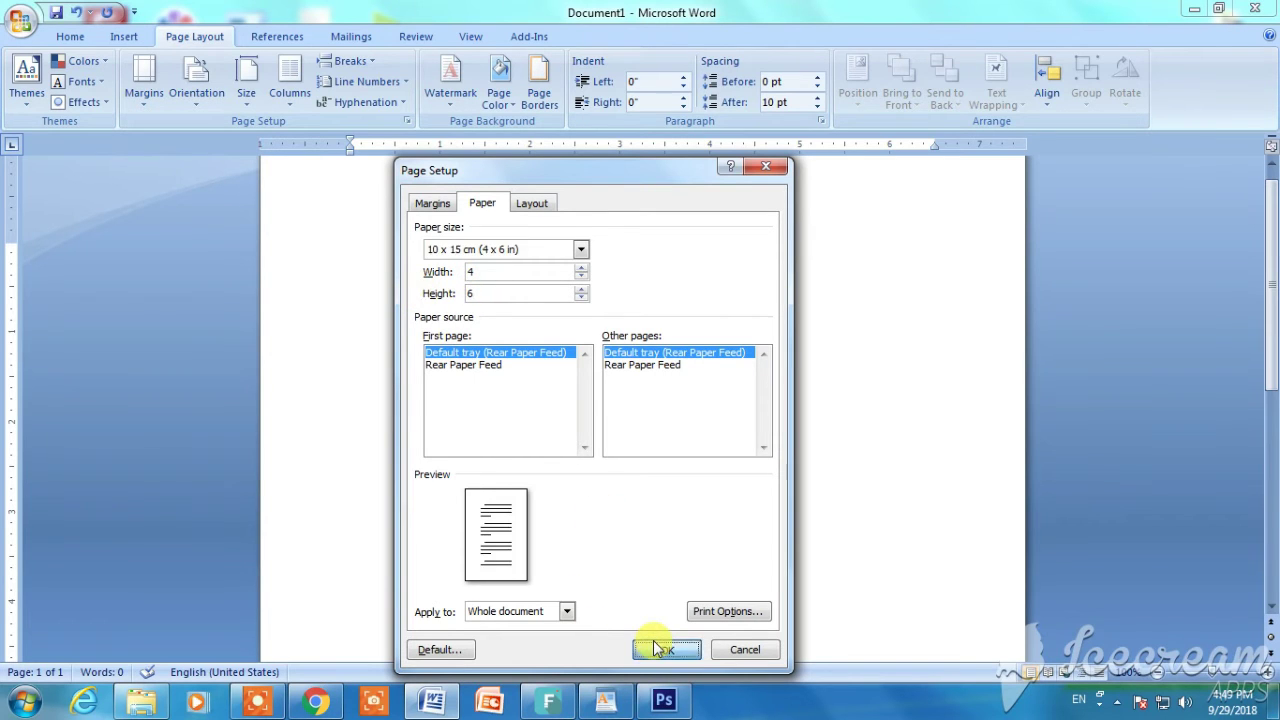
click(660, 648)
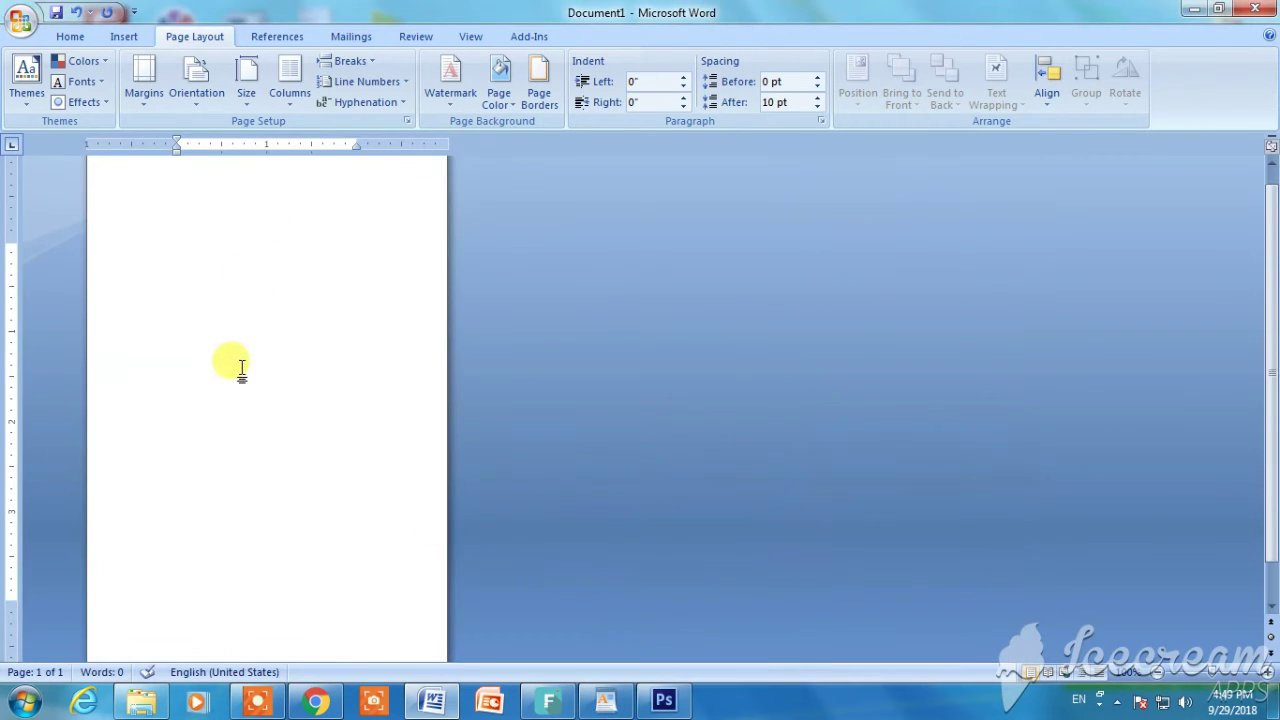
Apply the Narrow margin preset to the 4 x 6 inch page
scroll(240, 365, up, 1)
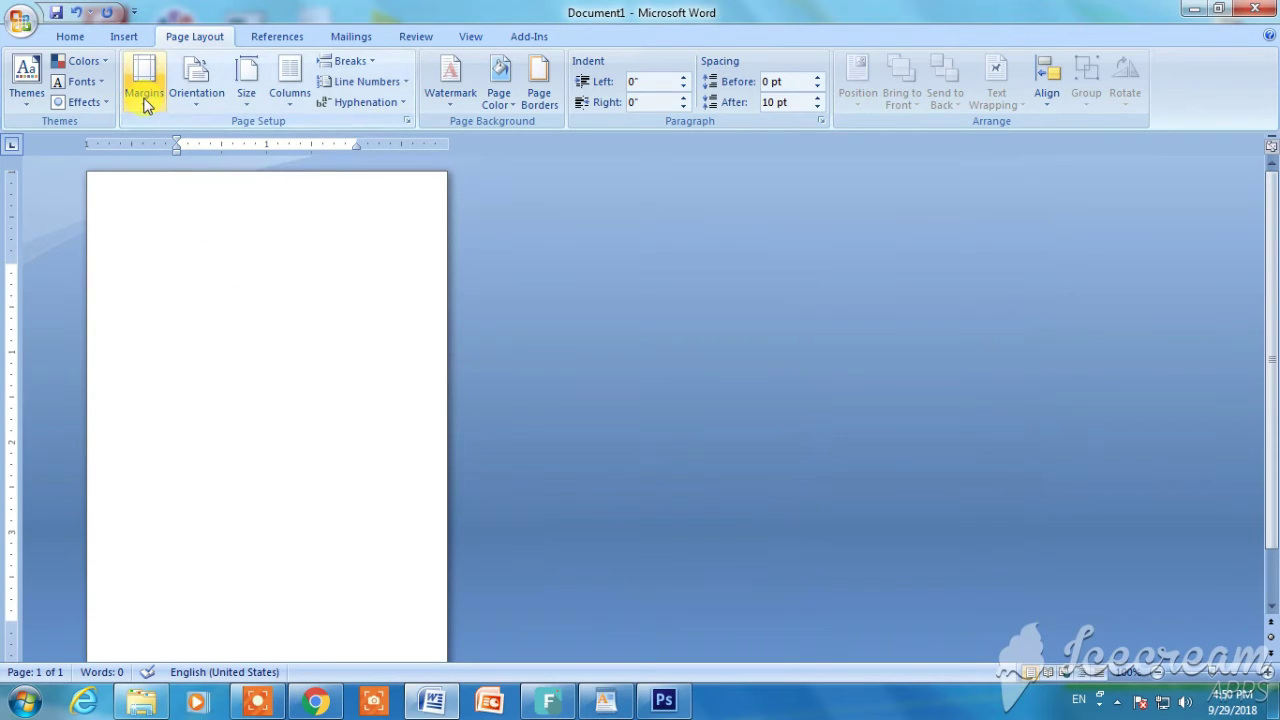
click(148, 95)
click(266, 251)
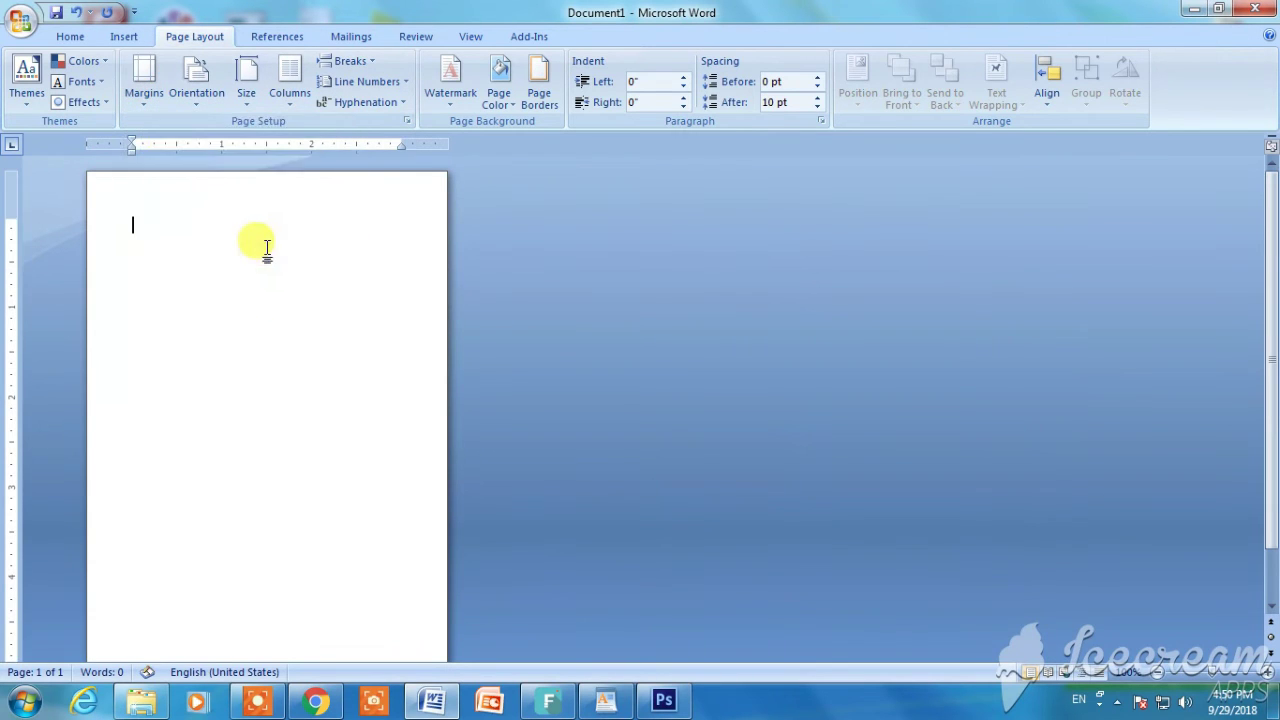
scroll(201, 307, down, 1)
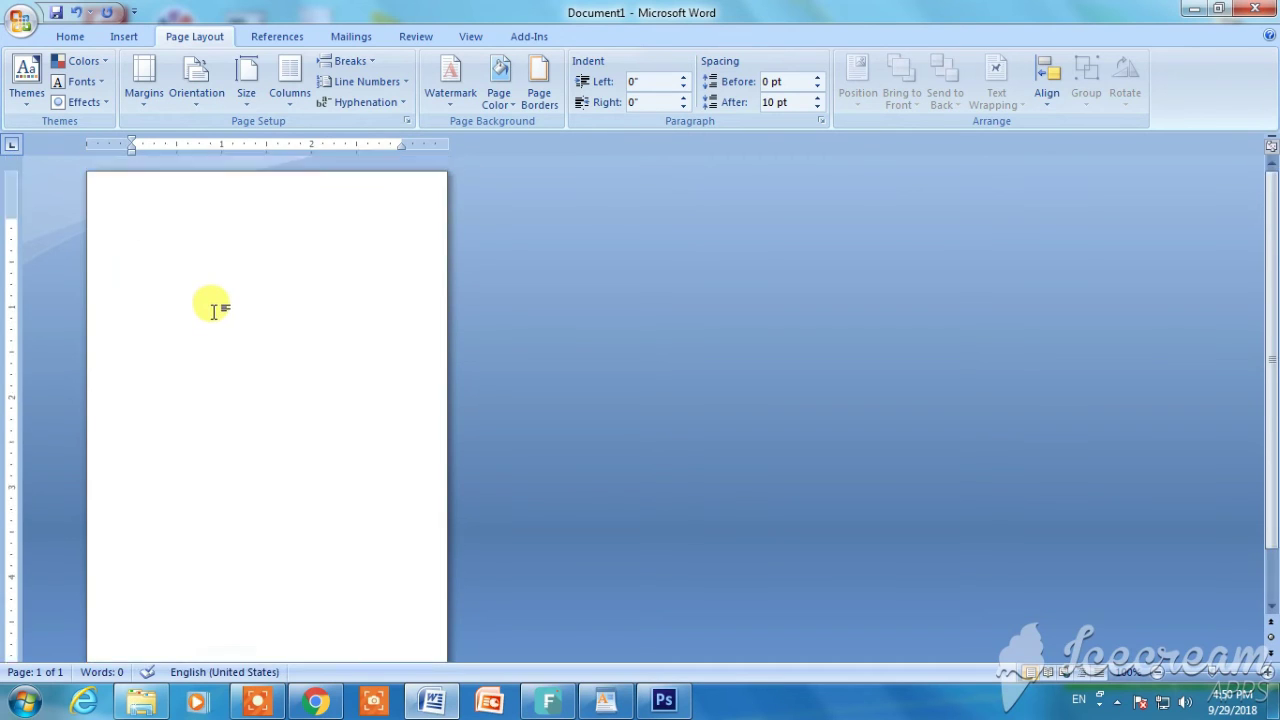
scroll(225, 310, up, 1)
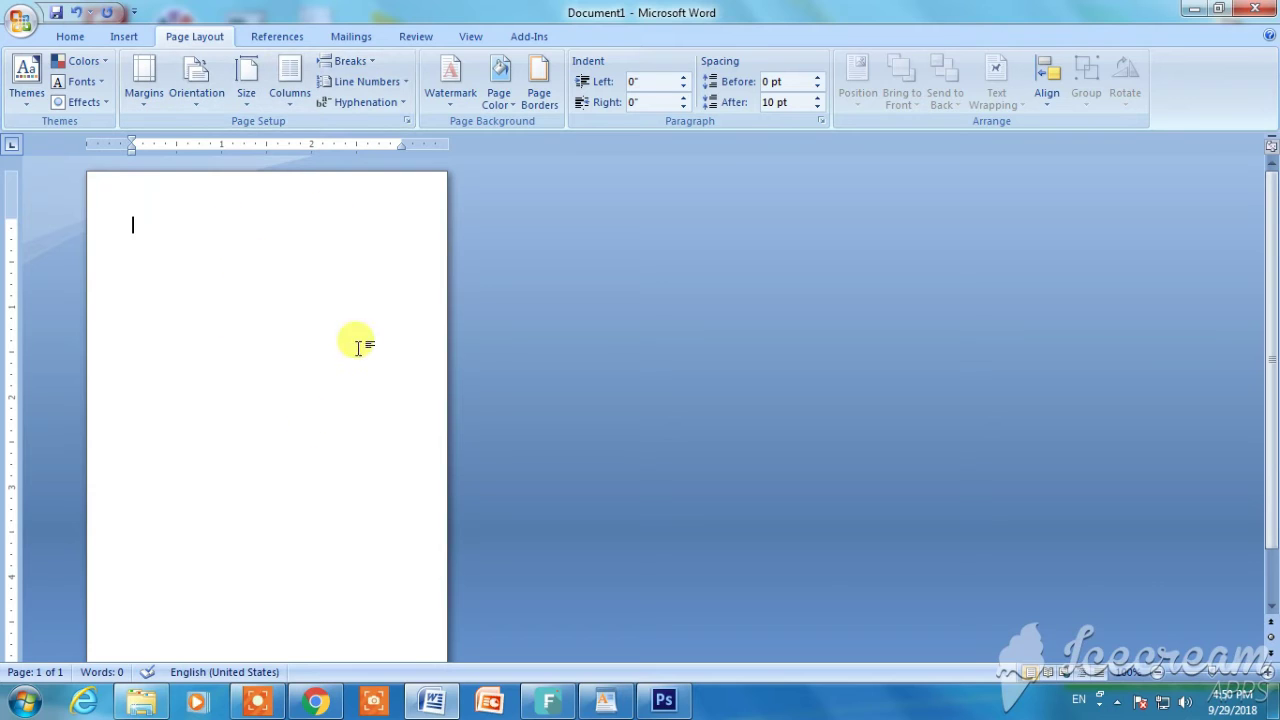
scroll(273, 370, down, 1)
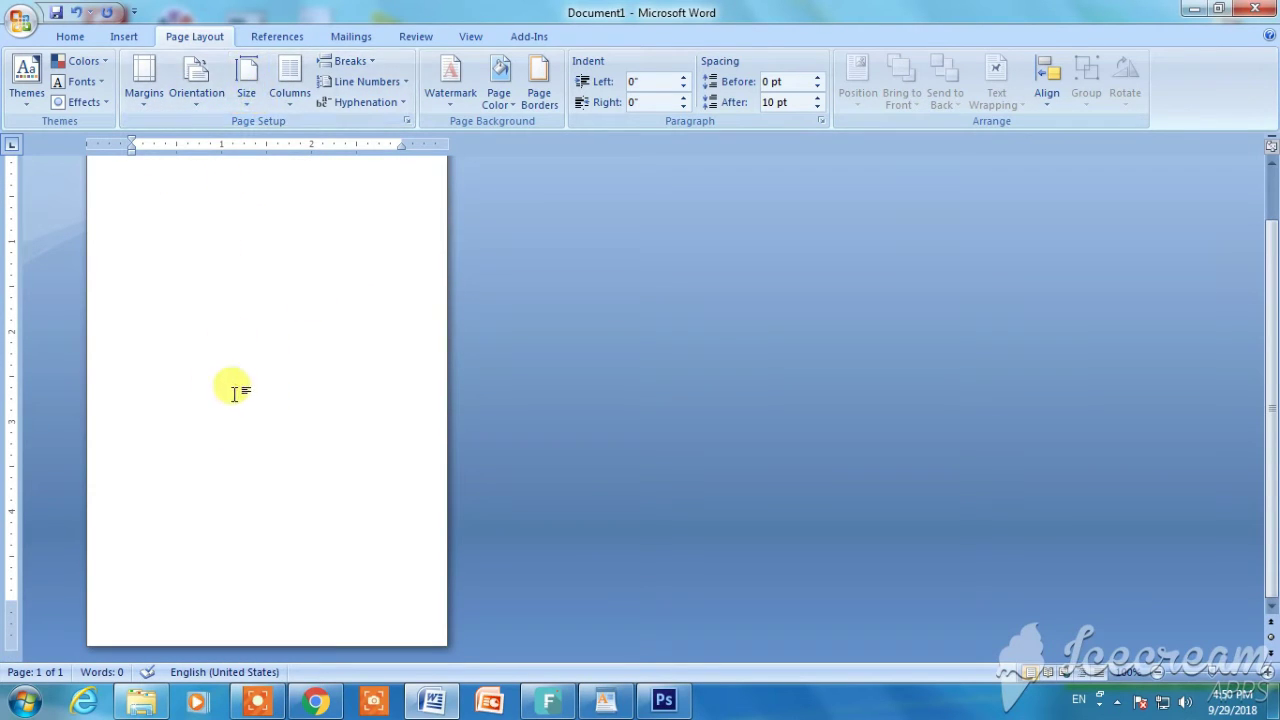
scroll(237, 391, up, 1)
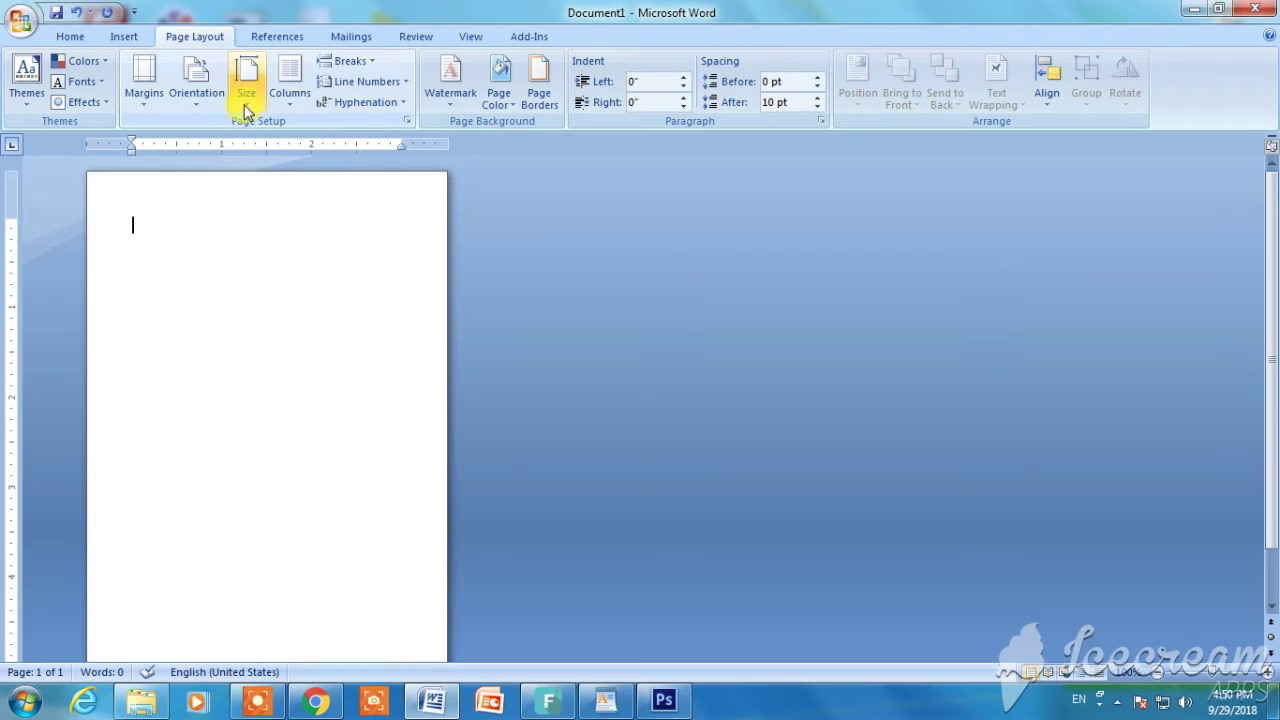
Change the custom paper size to 8.5 inches wide by 11 inches high
click(246, 110)
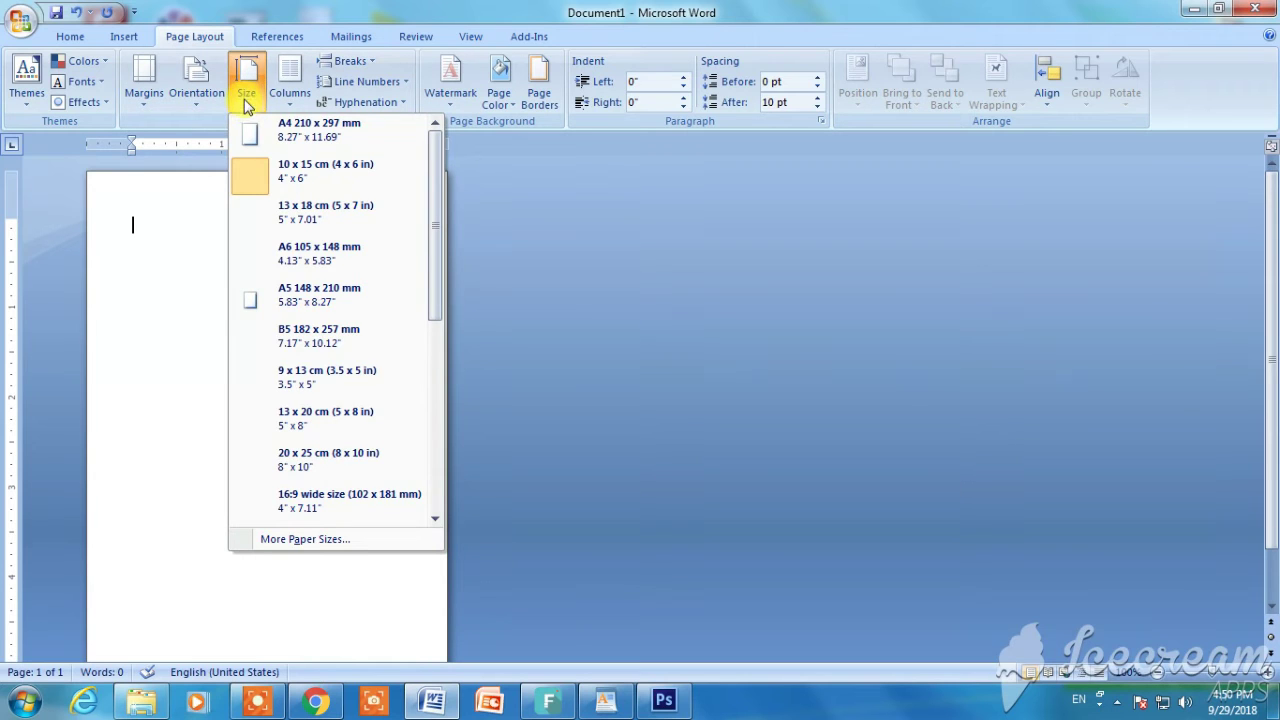
click(266, 539)
click(500, 271)
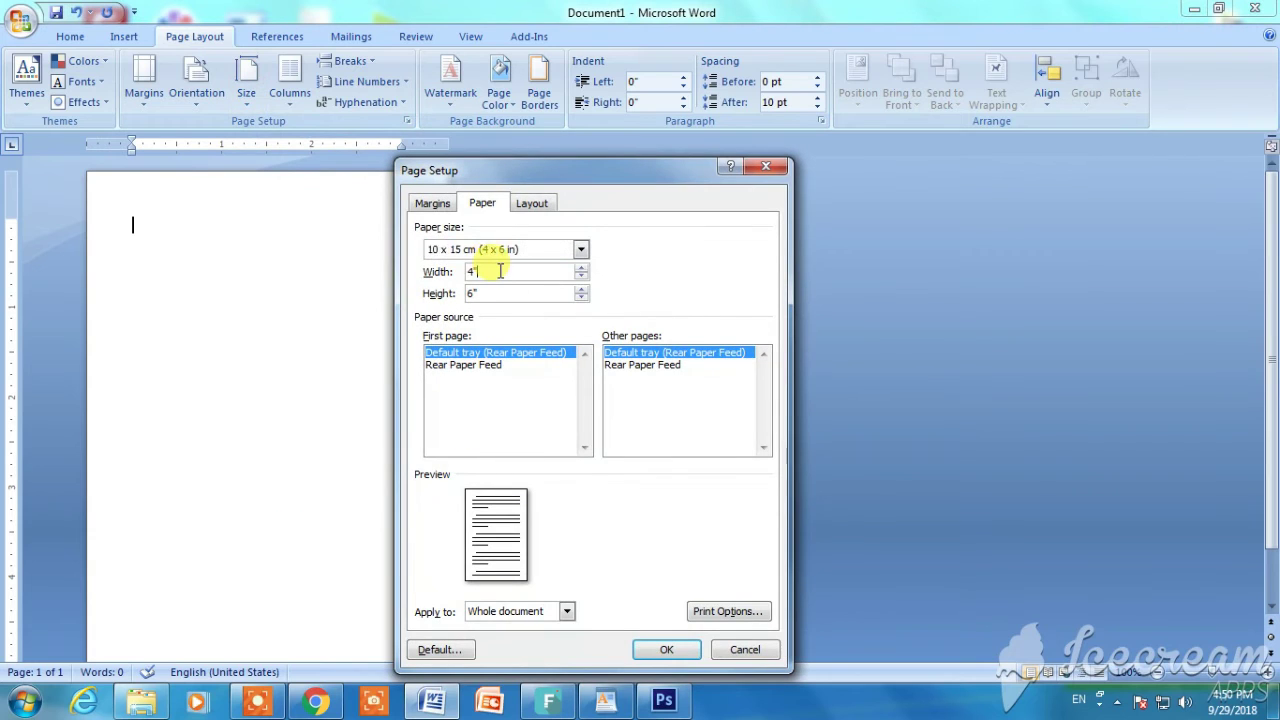
text(8.5)
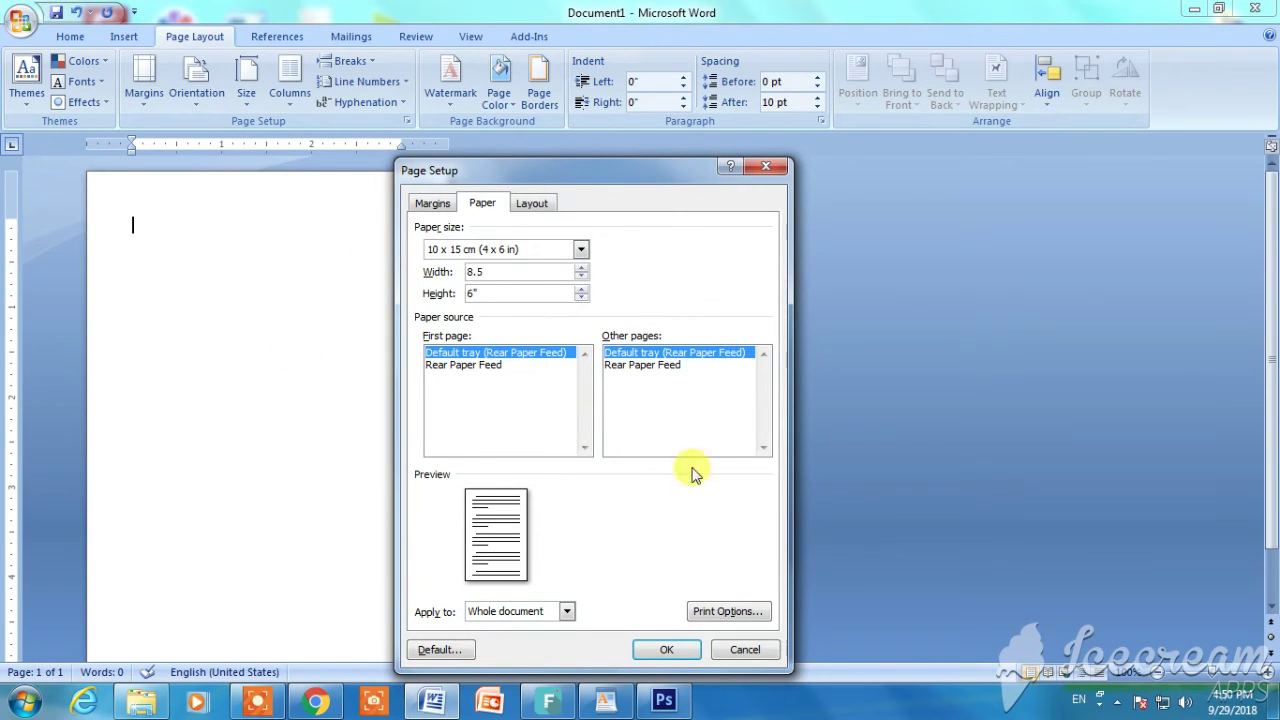
key(Tab)
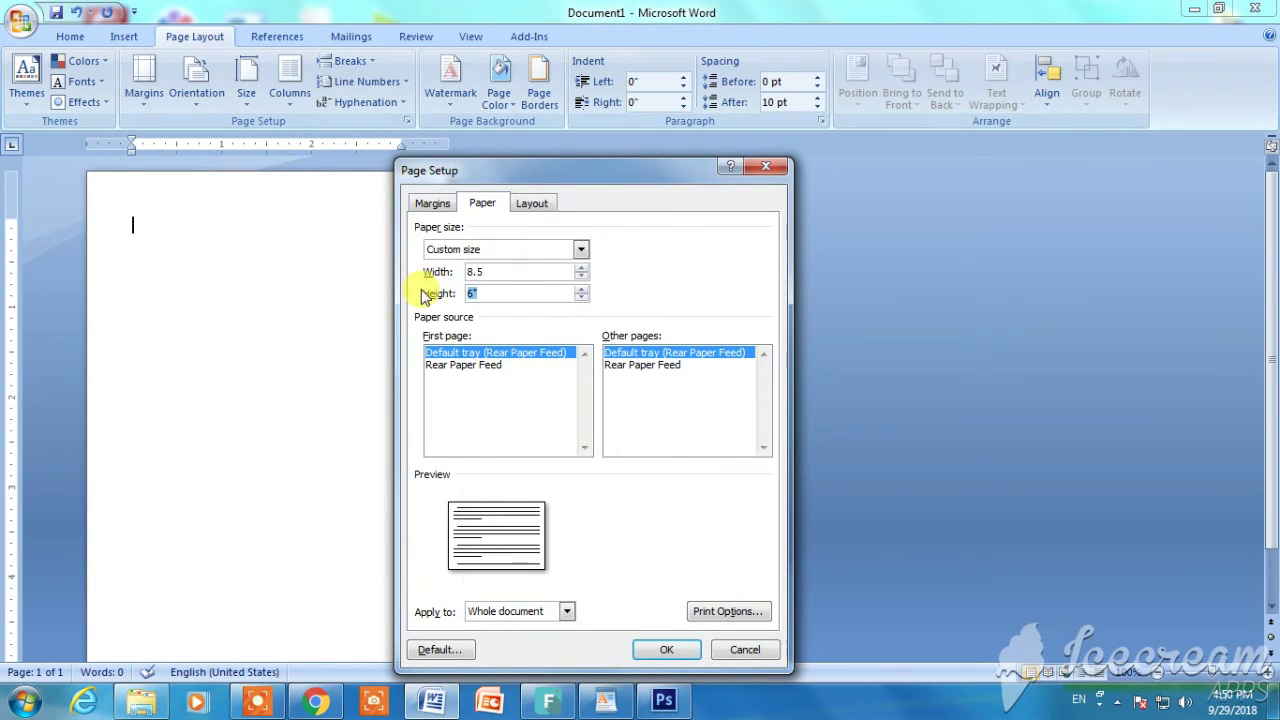
text(11)
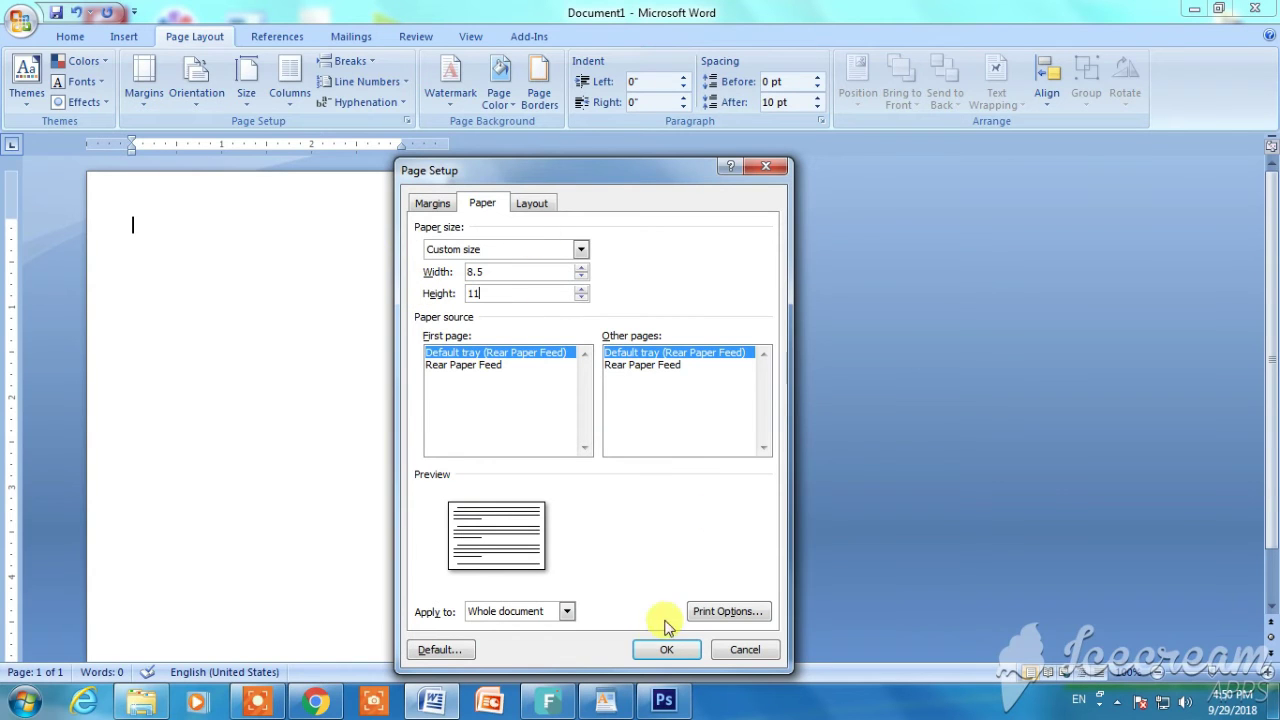
click(664, 649)
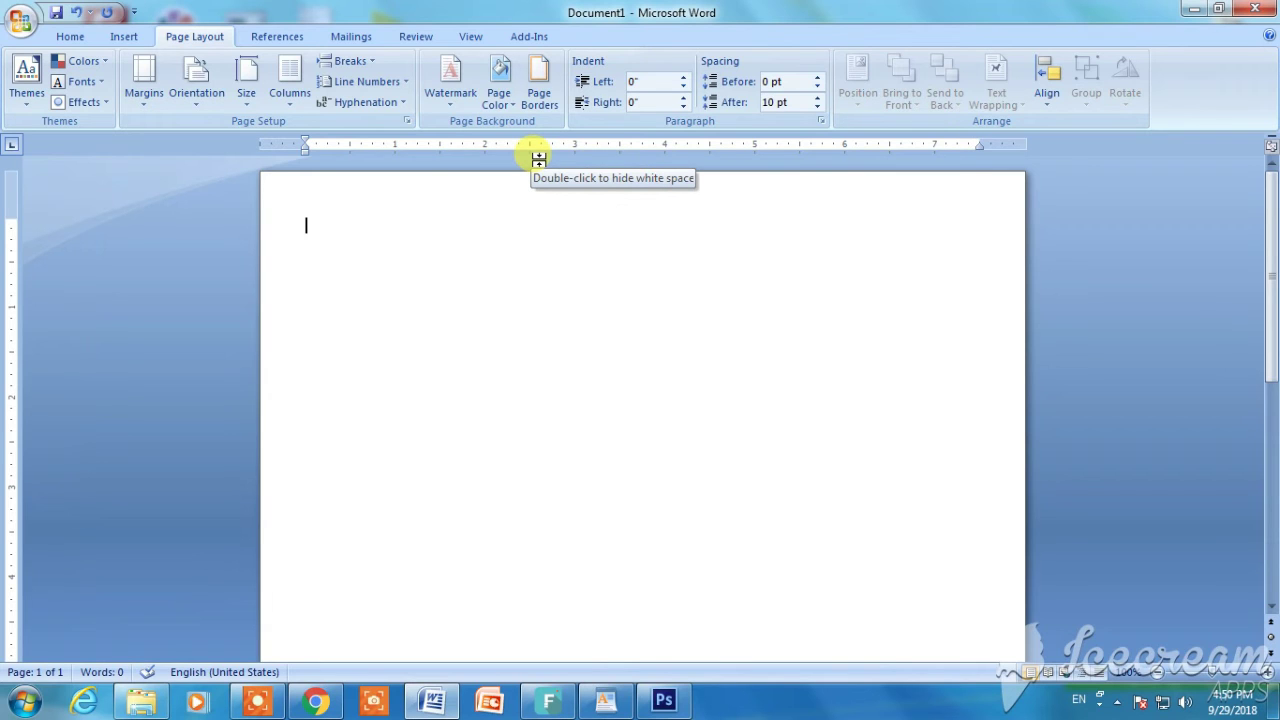
Use the More Columns dialog to apply the Three column preset to the whole document
click(293, 100)
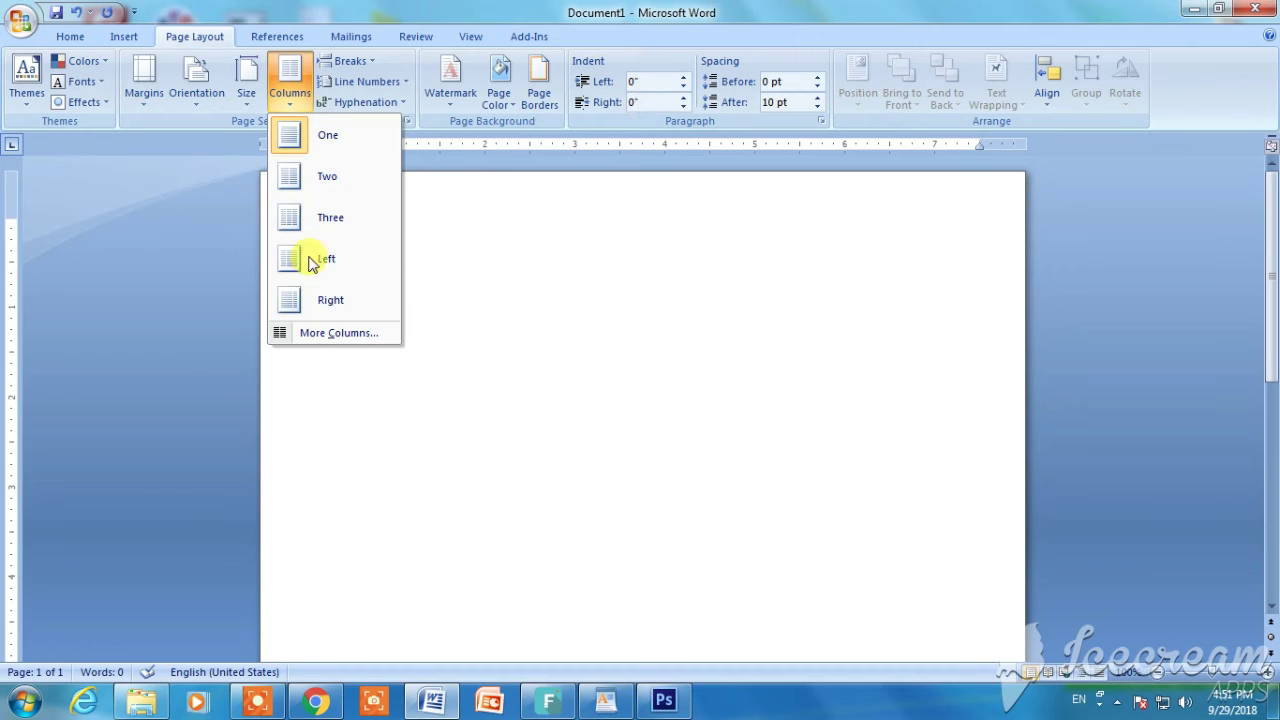
click(314, 200)
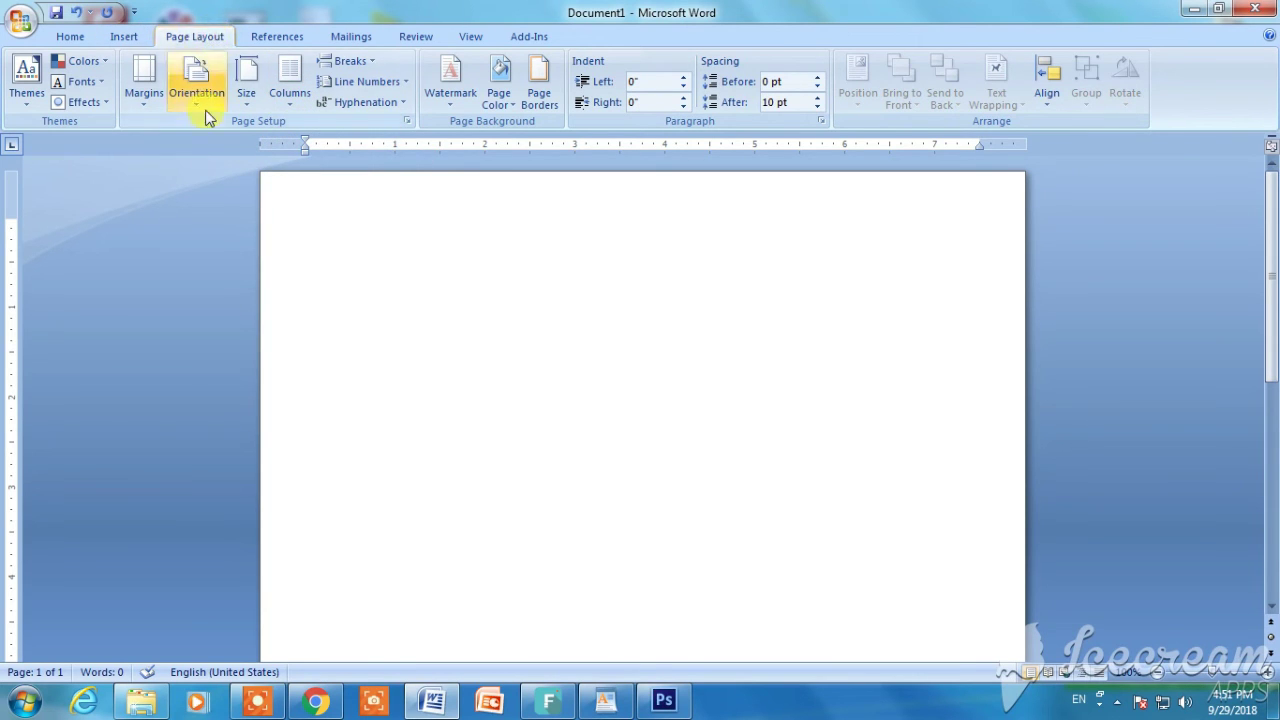
click(289, 92)
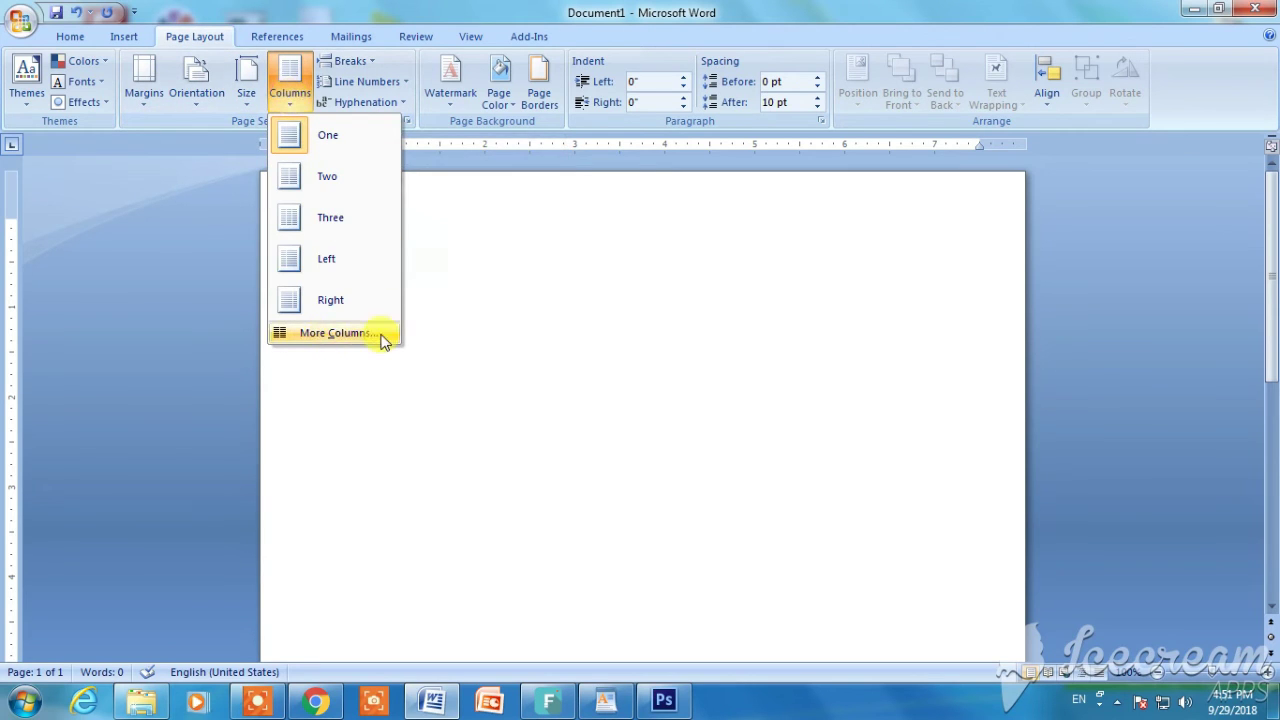
click(340, 338)
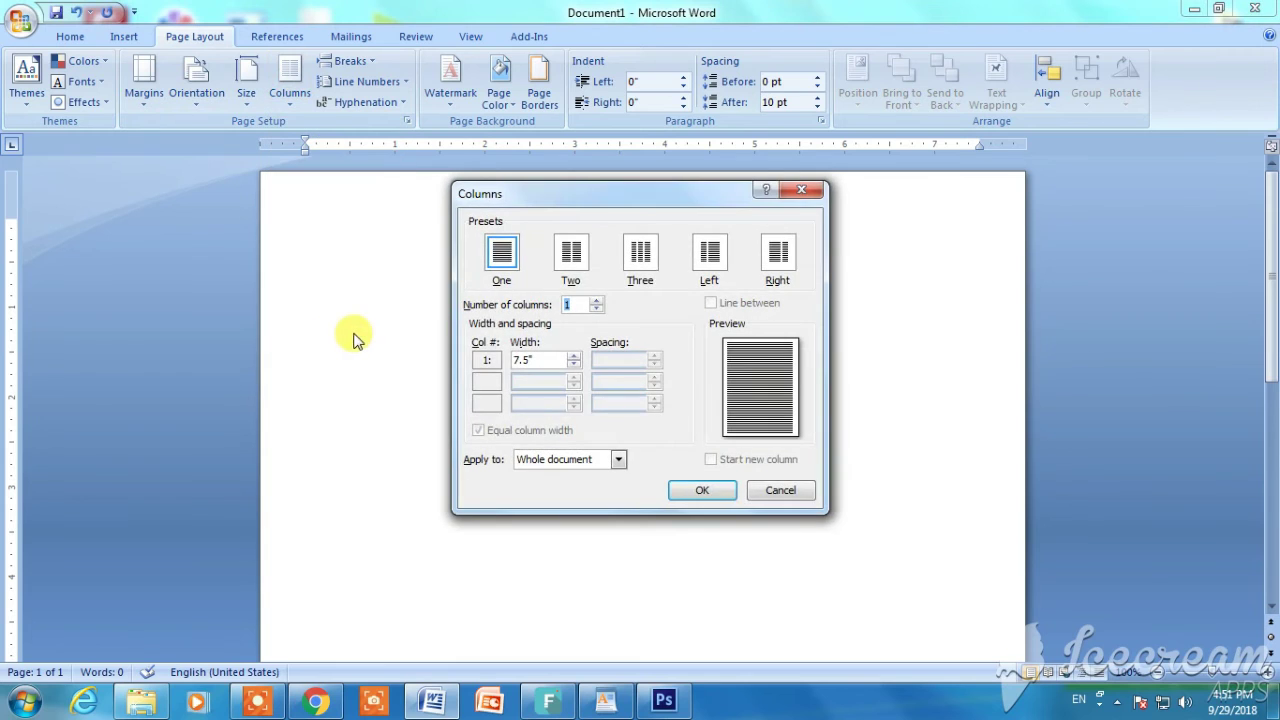
drag(608, 195, 525, 226)
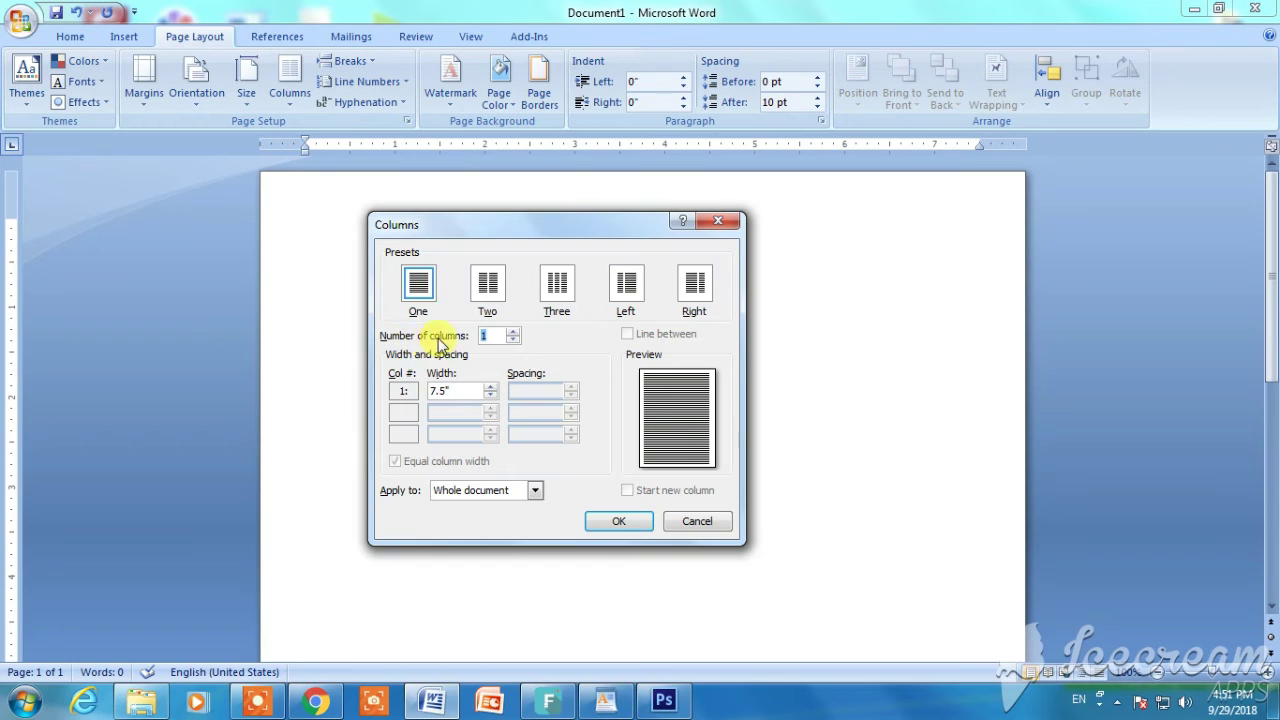
drag(491, 338, 456, 338)
click(616, 521)
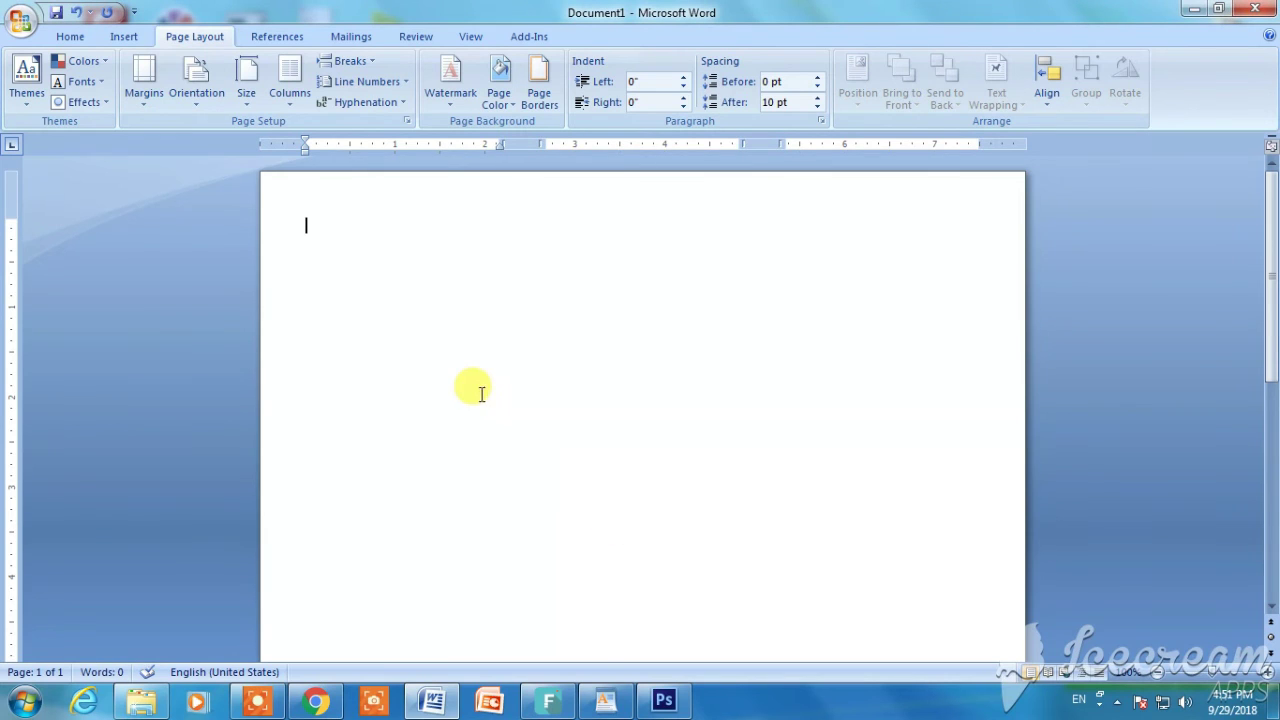
Type 'hf hyjkgmjb kjgmjb ukjg mnb kjmgj g jmgbjm', then a new paragraph 'jgjgjm.'
text(hf hyfjf jfgjk jjf jg jhfjhfjhfvj hjh jhv)
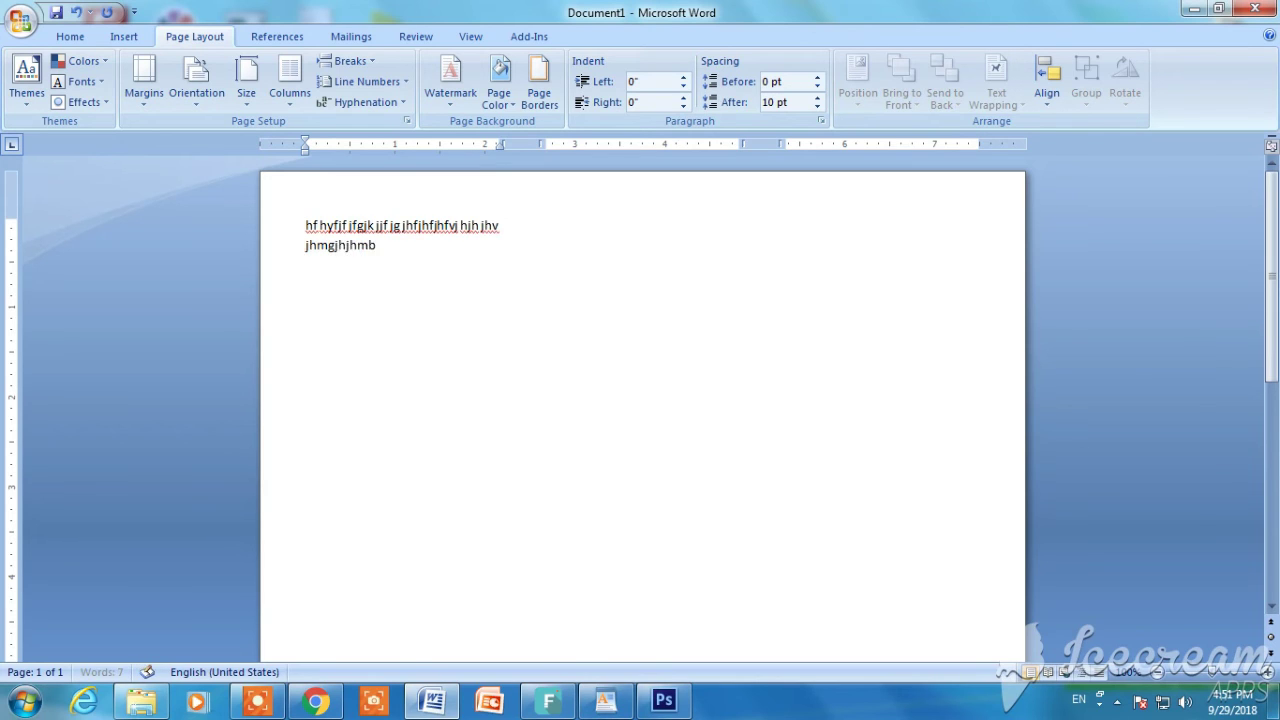
text(jkgmjb kjgmjb ukjg)
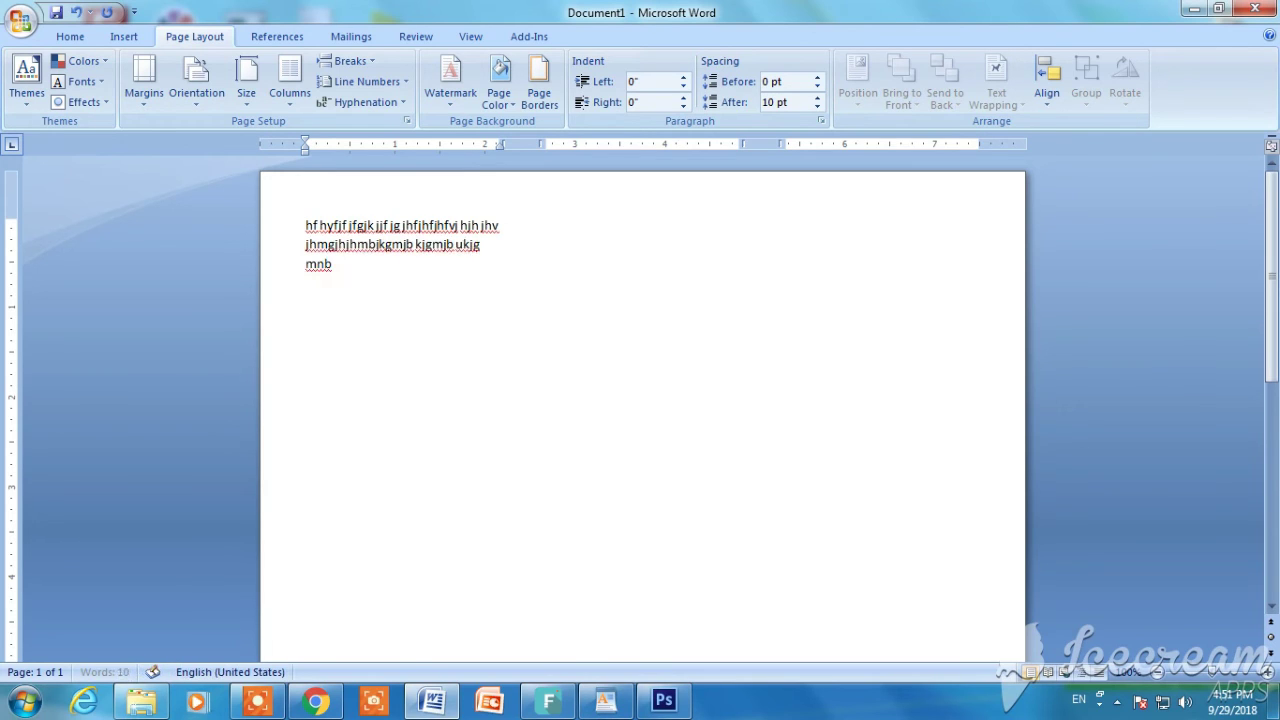
text( mnb kjmgj g jmgbjm)
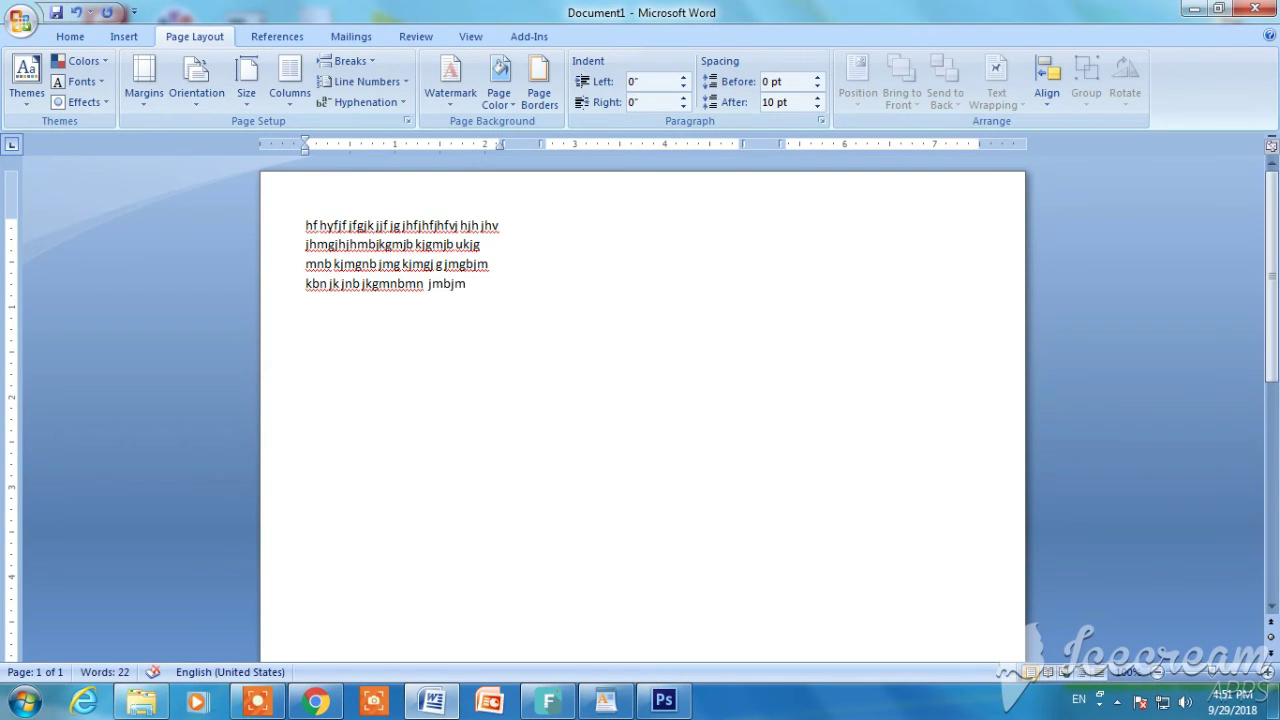
text(kbn jk jnb jkgmnbmn  jmbjm j)
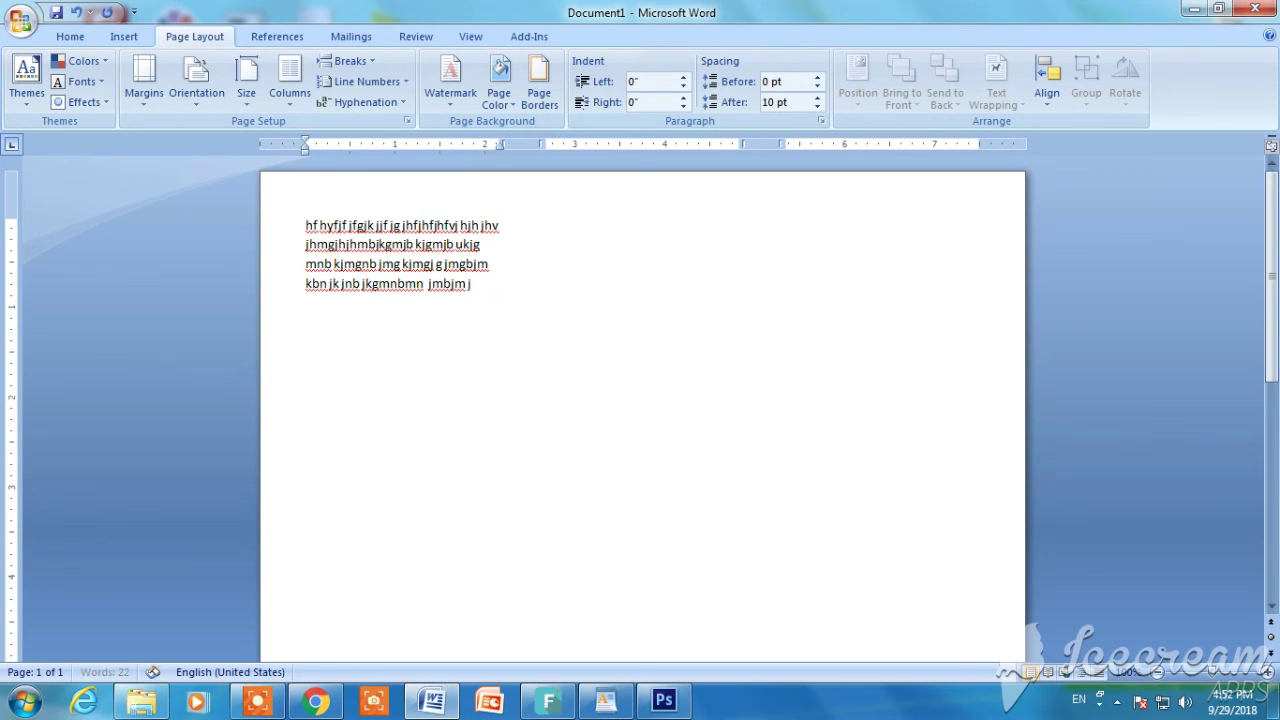
key(Return)
text(jgjgjm bmn)
text(kjlkjj)
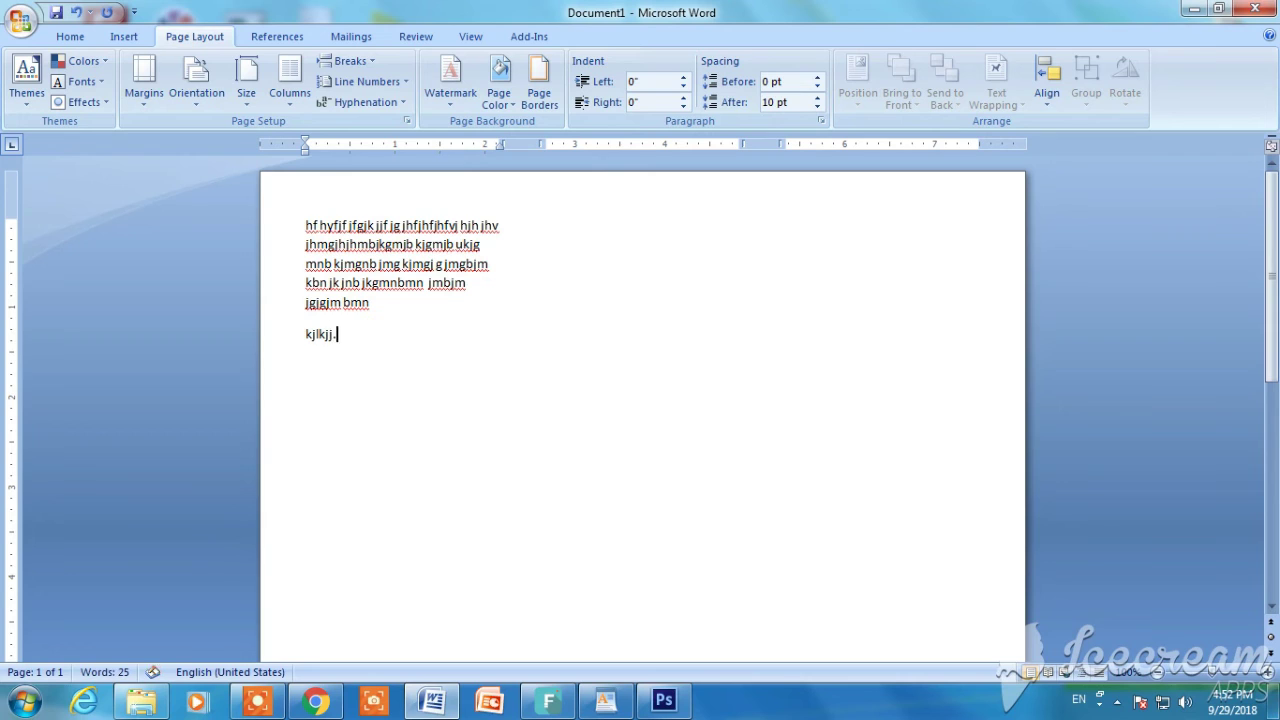
text(.)
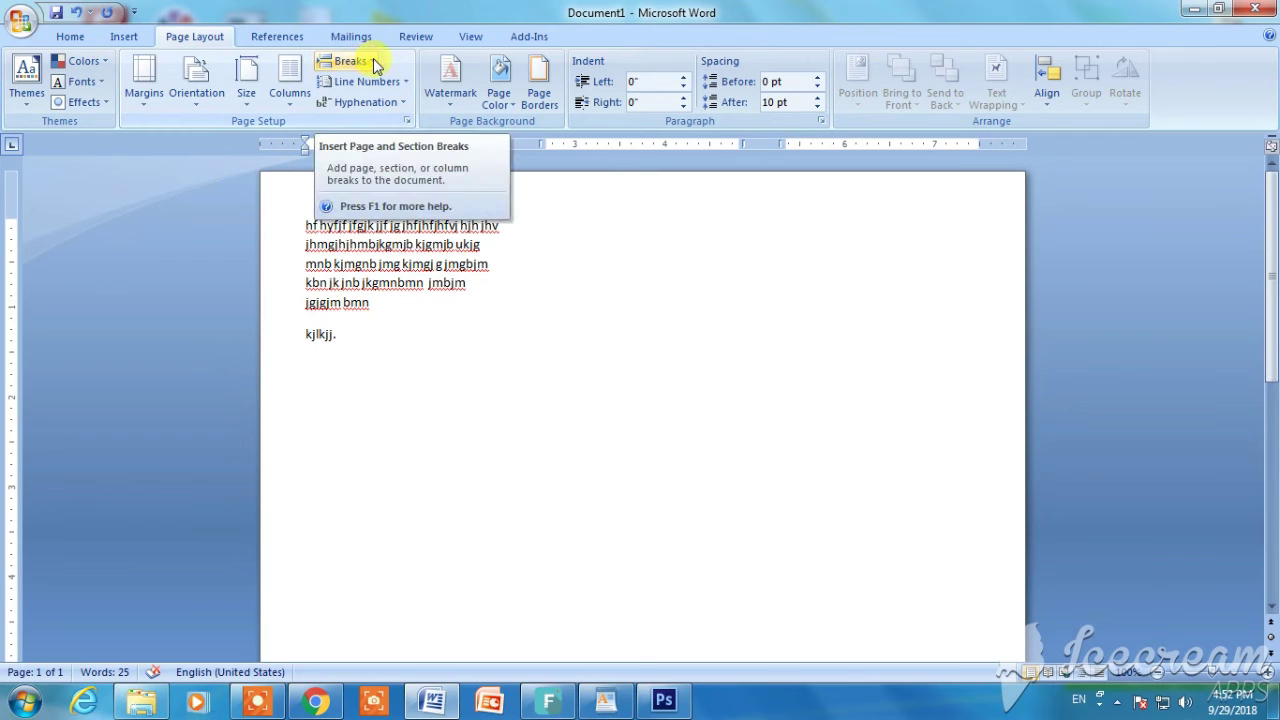
Insert a column break and type 'mguggj' at the top of the second column
click(372, 62)
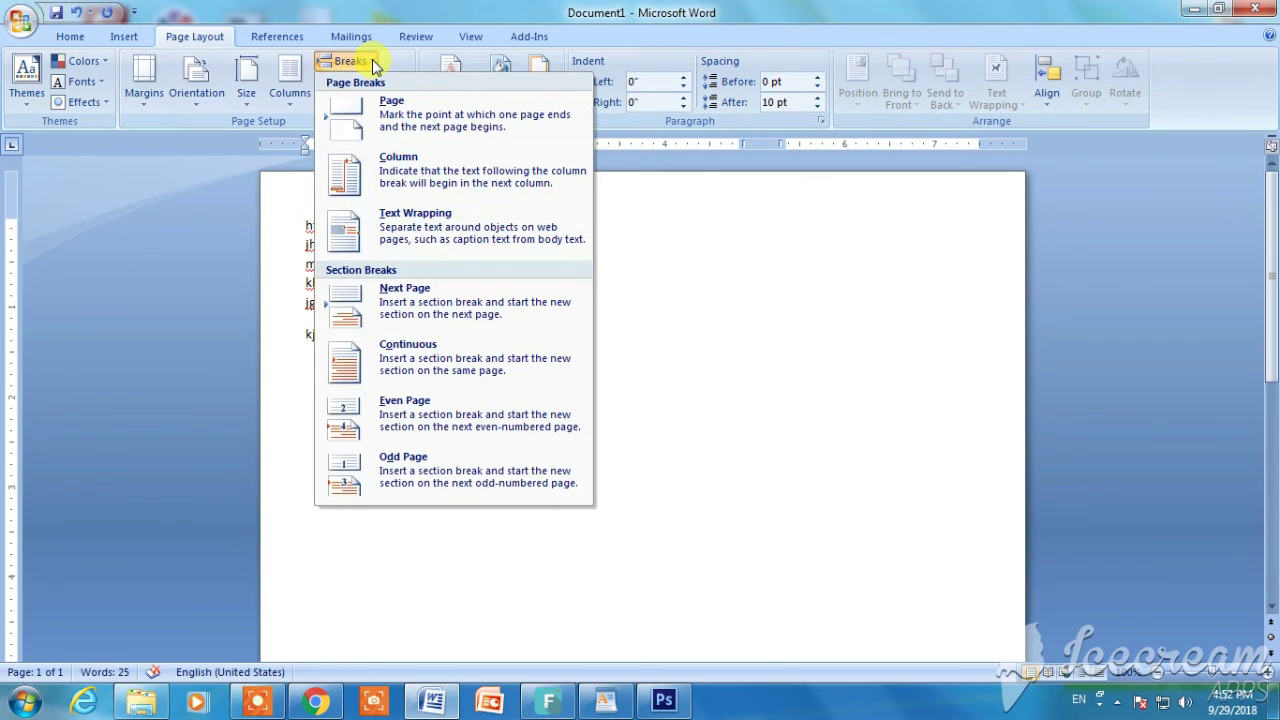
click(460, 188)
text(ku kjbku jkg ugjhg iug kjugi bj gj)
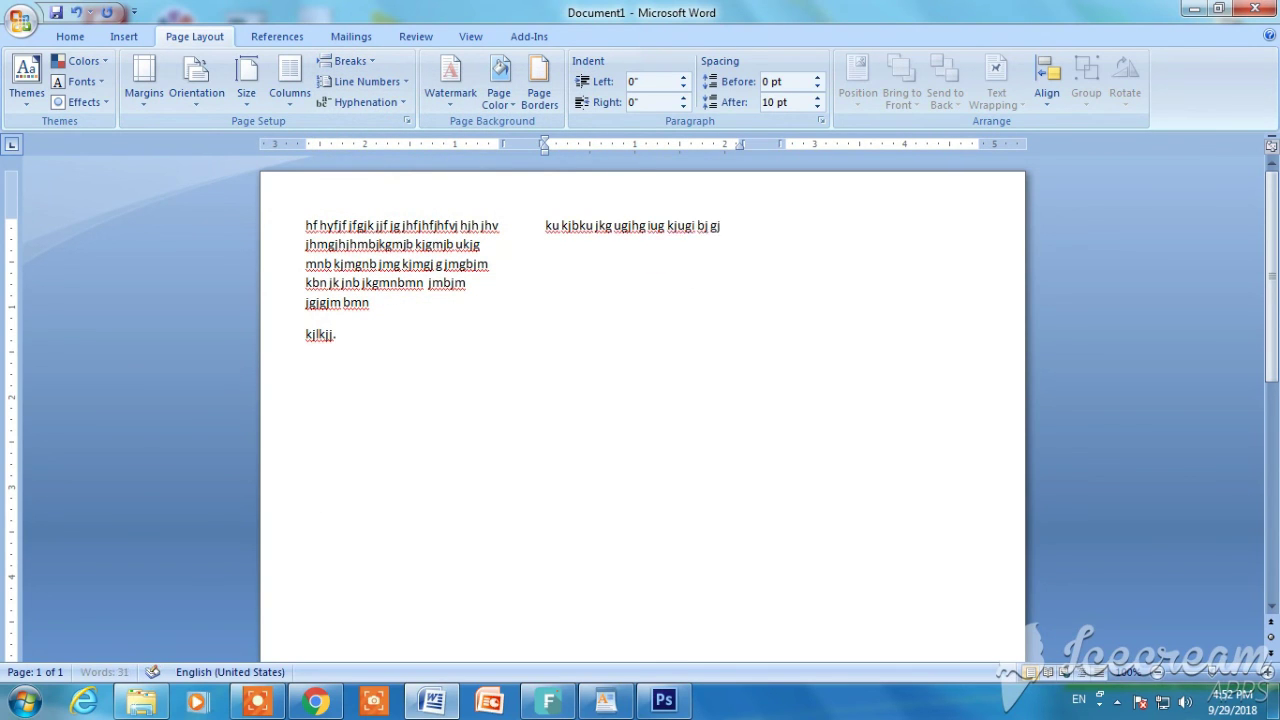
text(mgug kjg ib jgg ujkg ugjbn ujk)
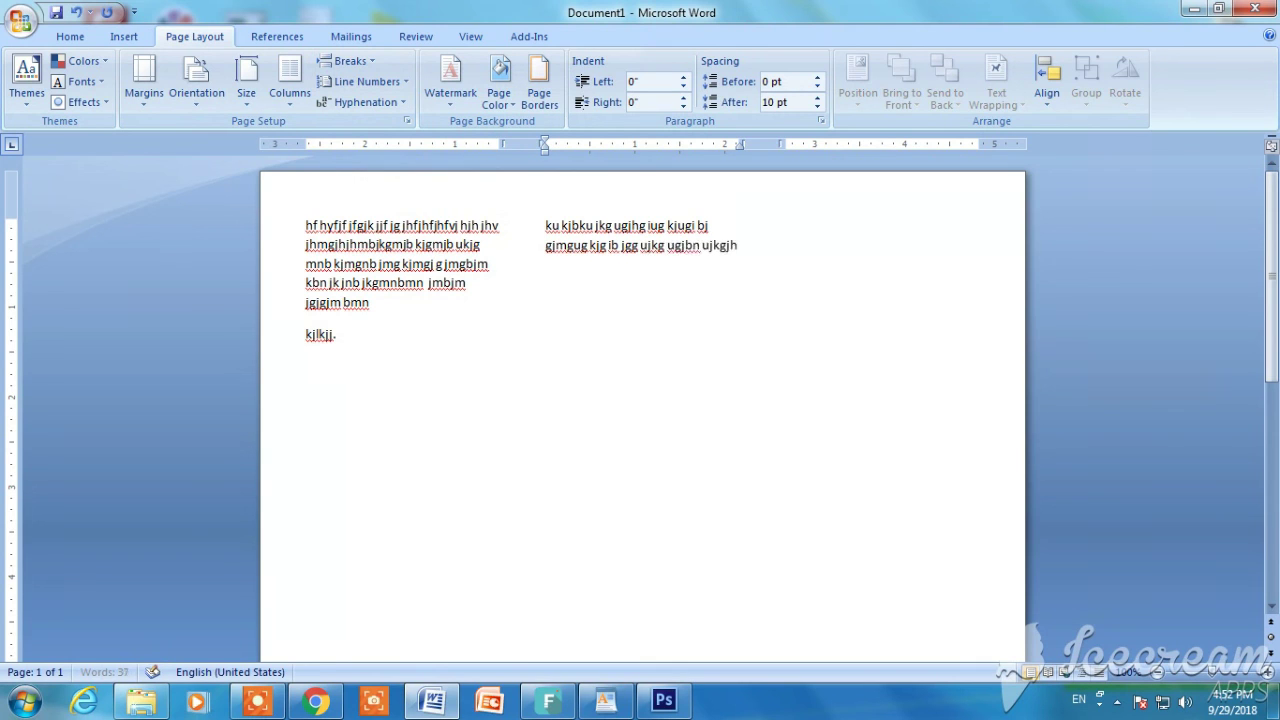
text(gjhgjgj gnmbjbg jkbjhgj g)
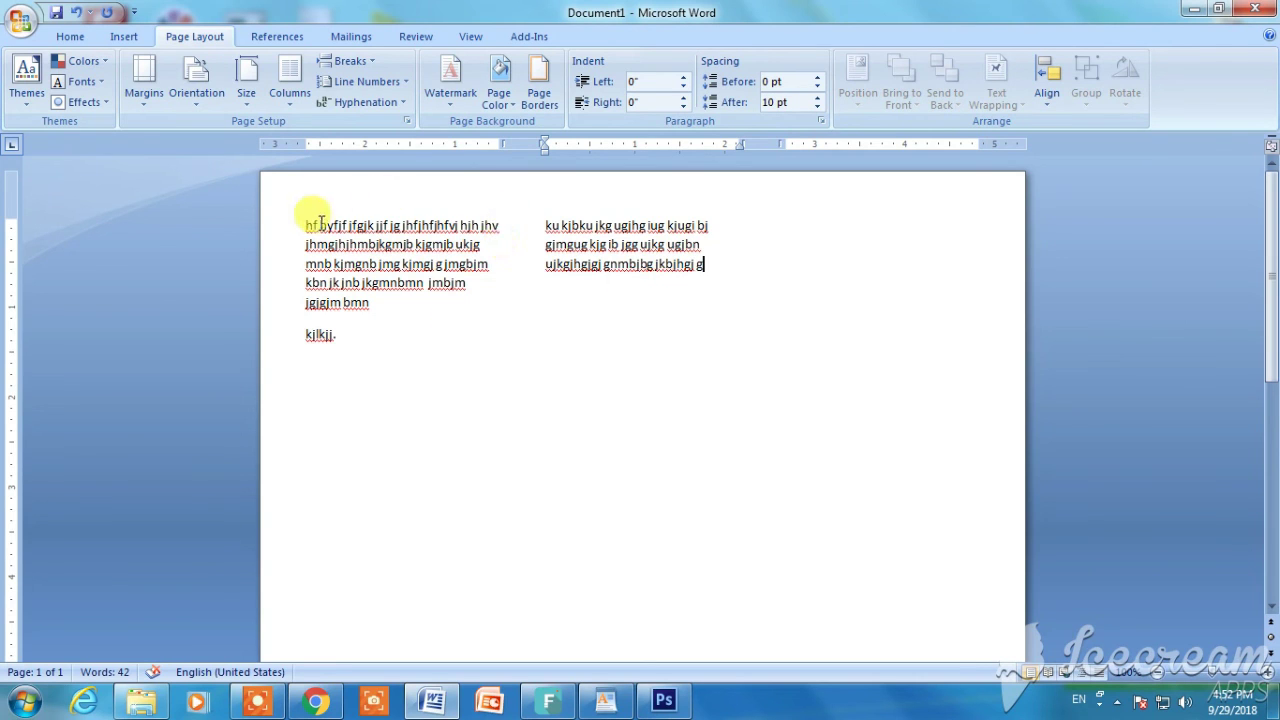
Justify all the sample text in both columns
drag(305, 222, 771, 322)
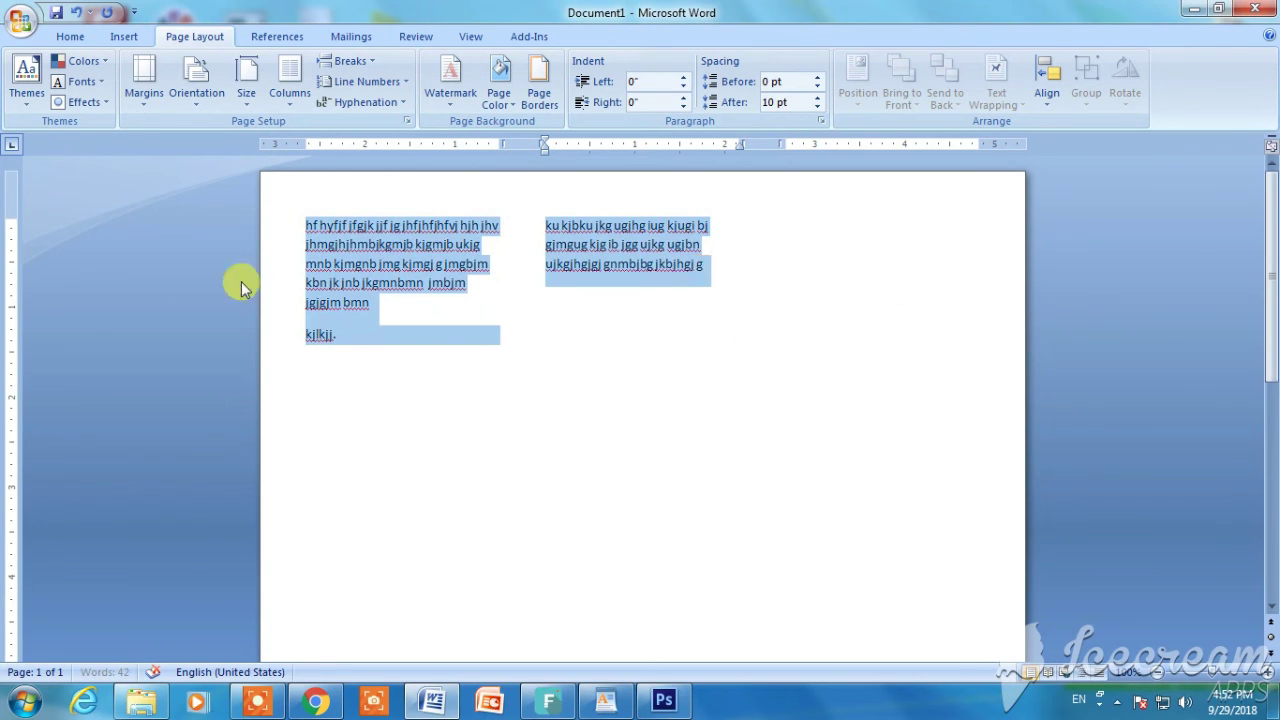
click(70, 36)
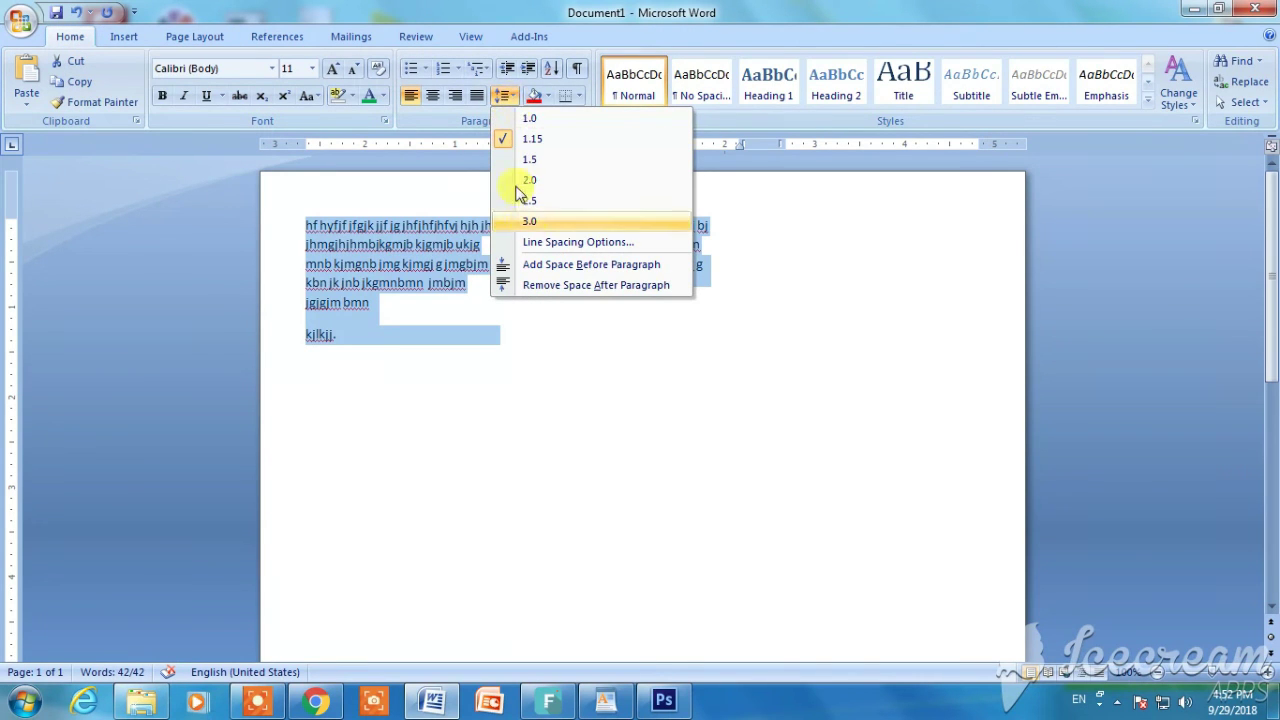
click(476, 97)
click(520, 266)
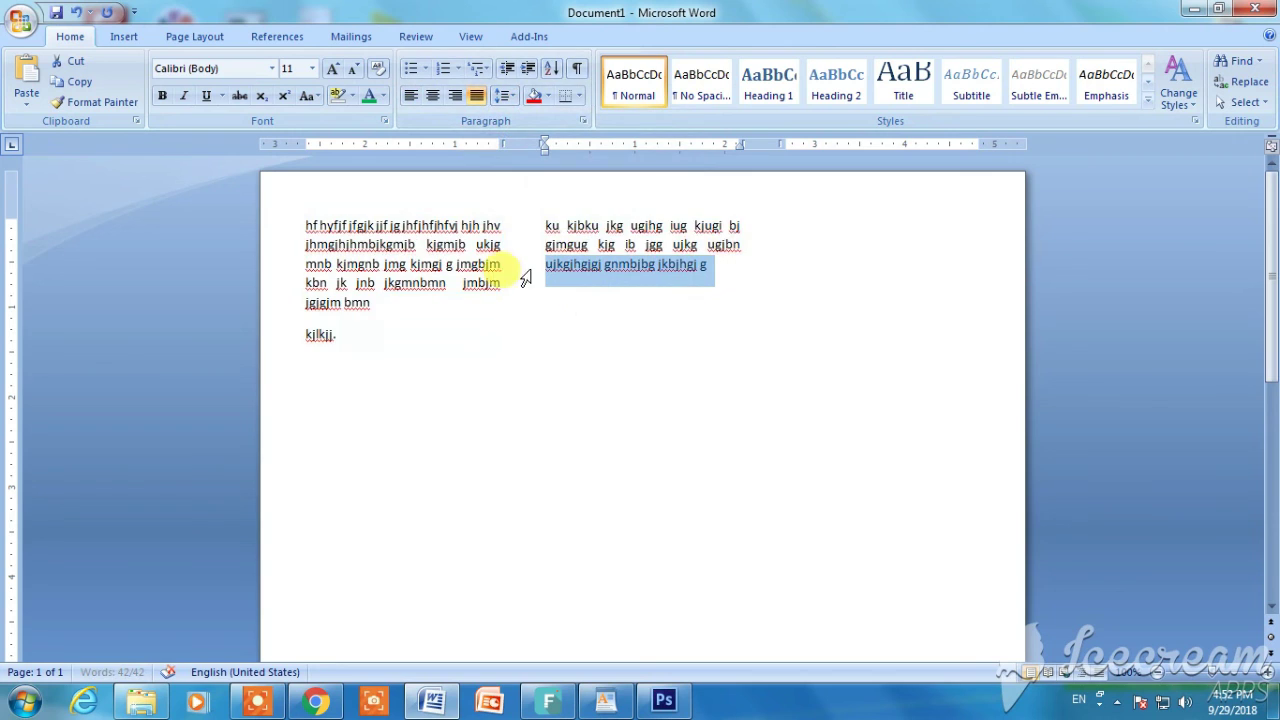
Drag the ruler's column gap marker right to widen the first column so the text reflows
click(620, 349)
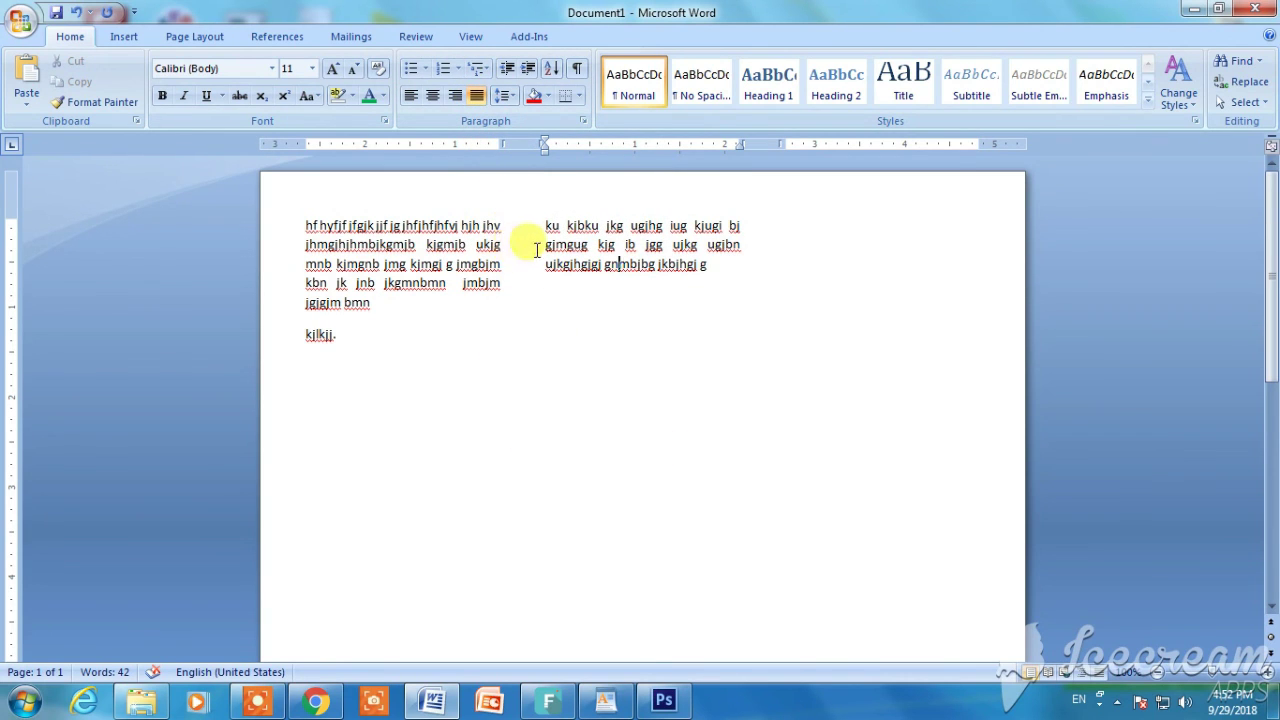
drag(500, 143, 520, 143)
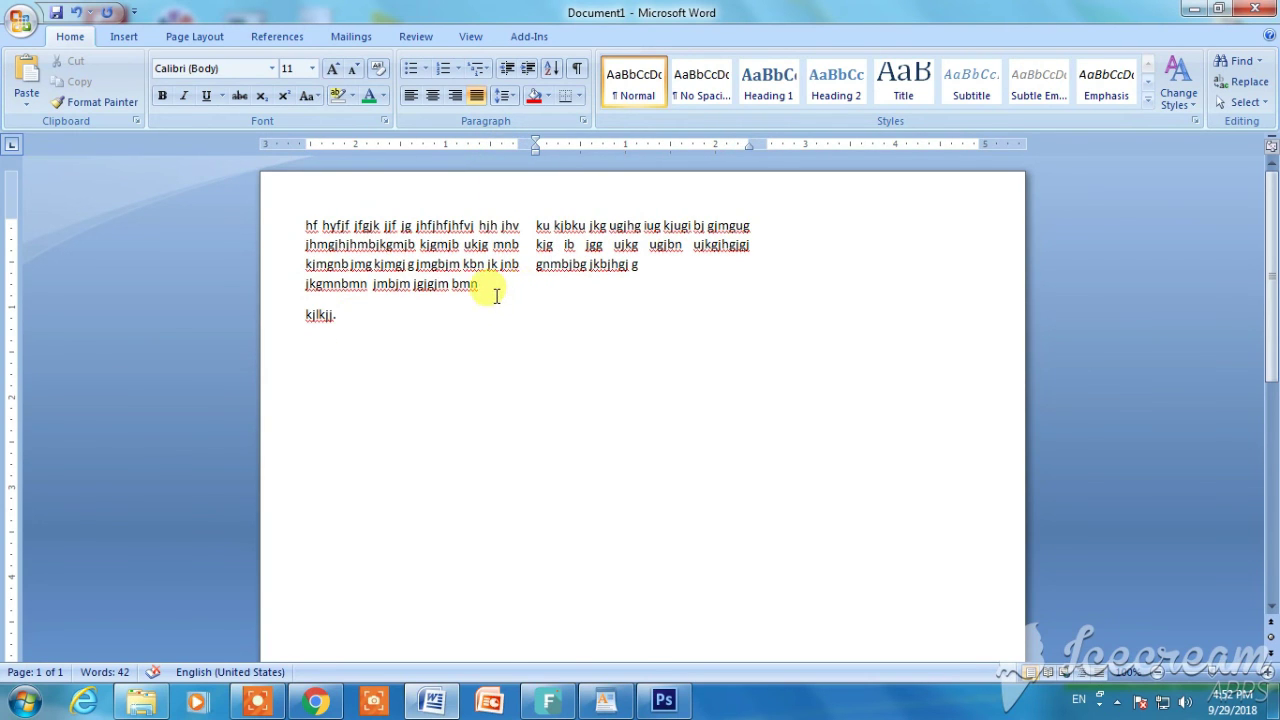
click(194, 36)
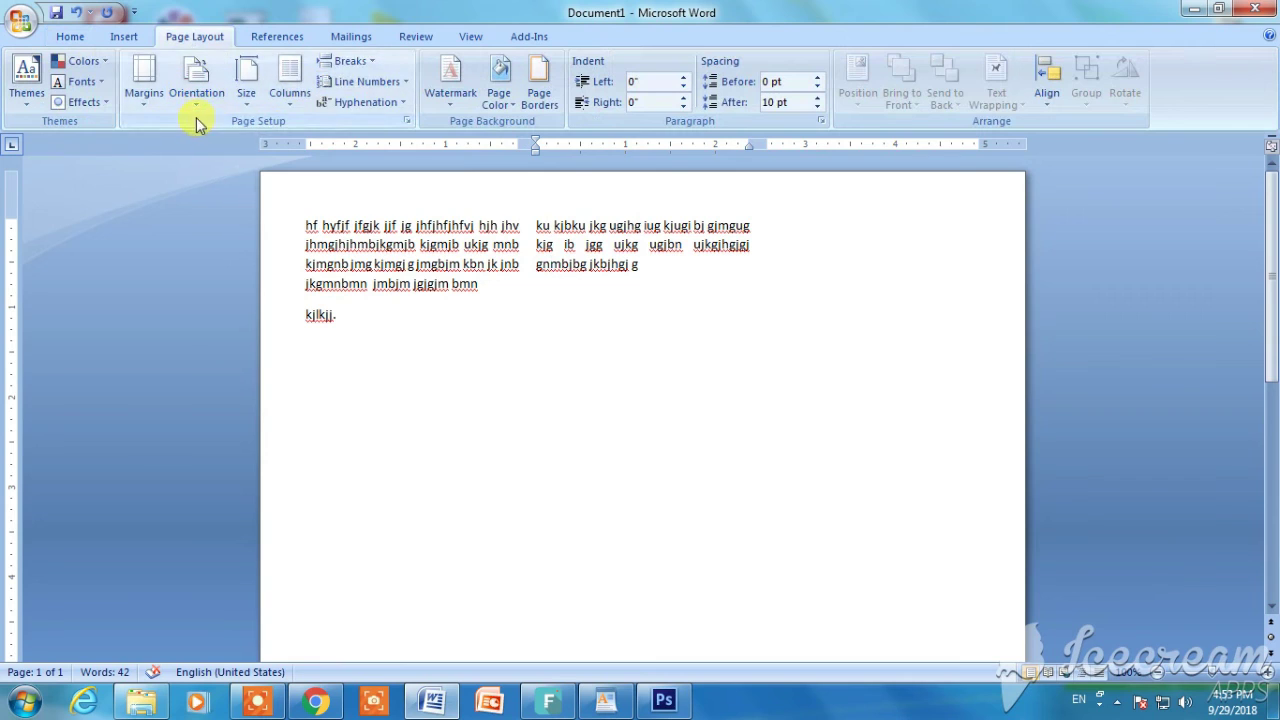